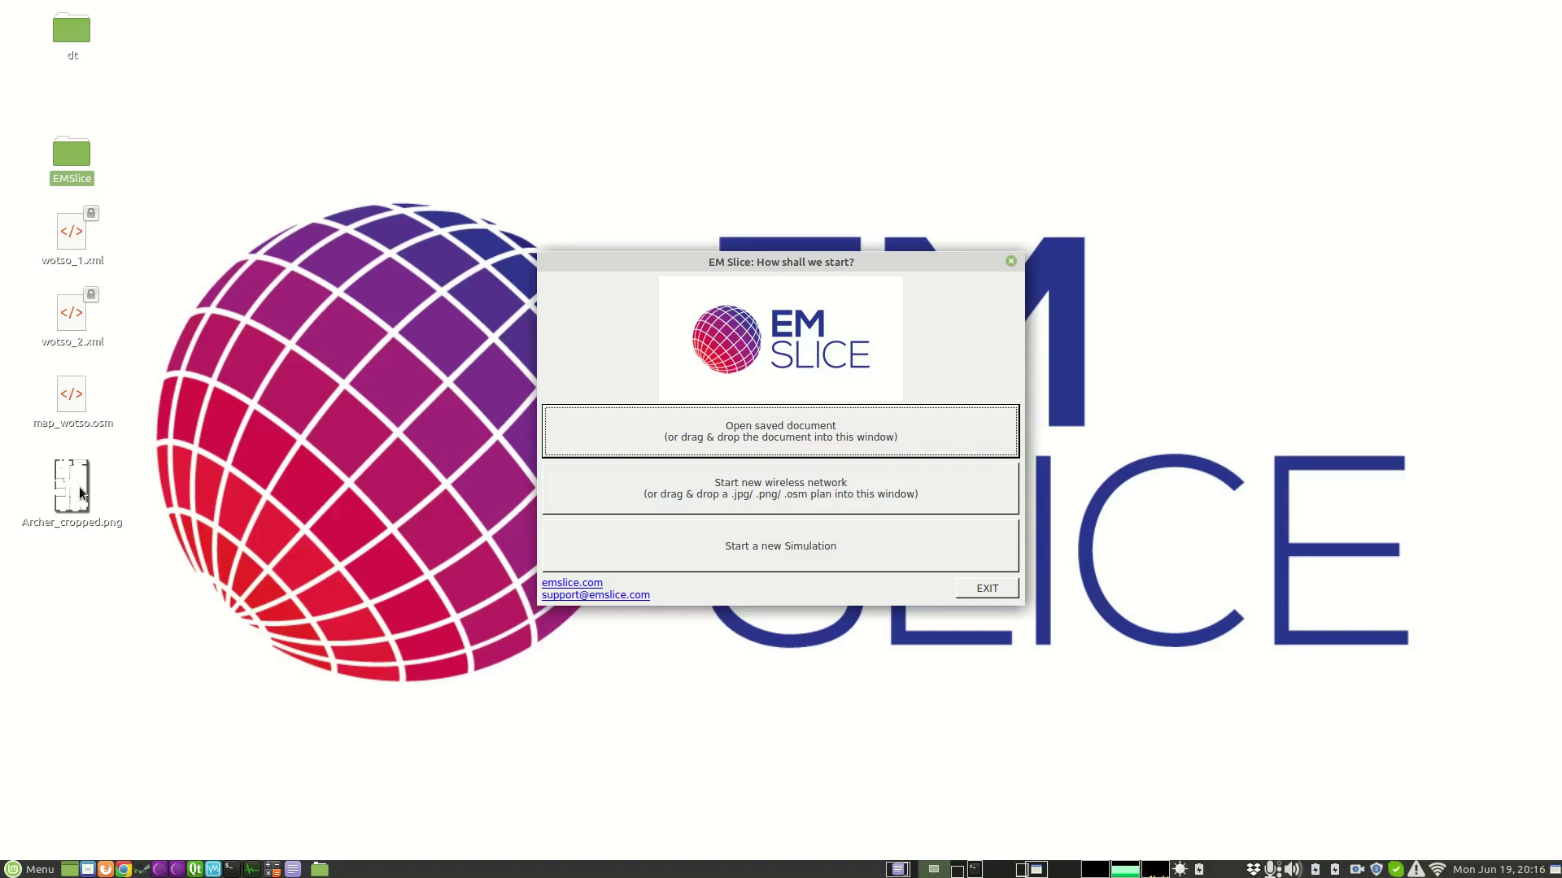
- Load Archer_cropped.png from the desktop as the floorplan of a new building
{"action": "left_click_drag", "start_coordinate": [79, 486], "coordinate": [934, 353]}
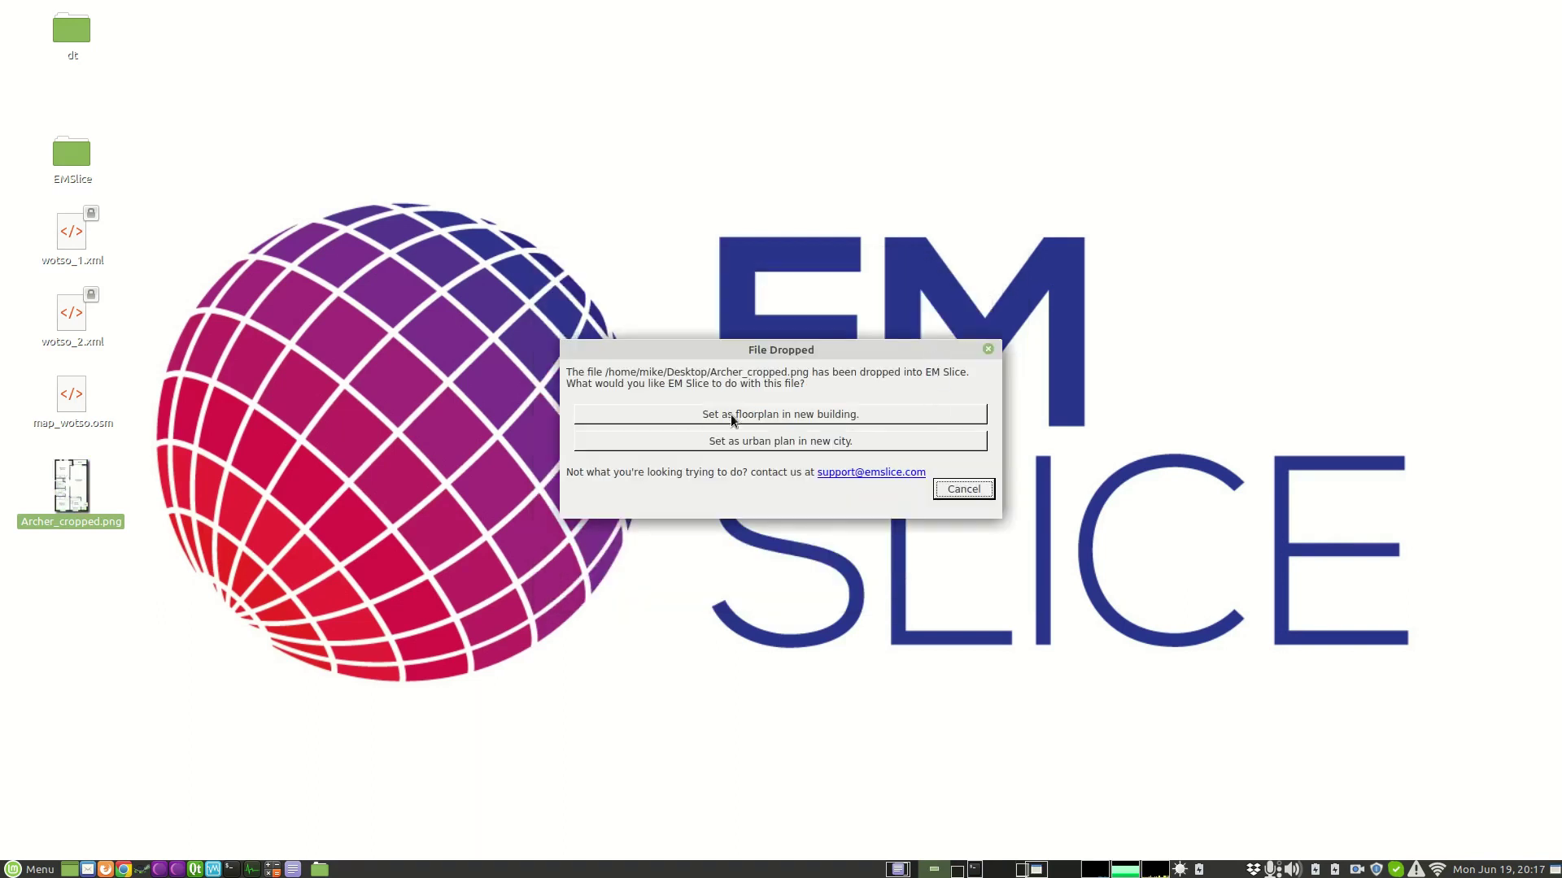
{"action": "left_click", "coordinate": [867, 415]}
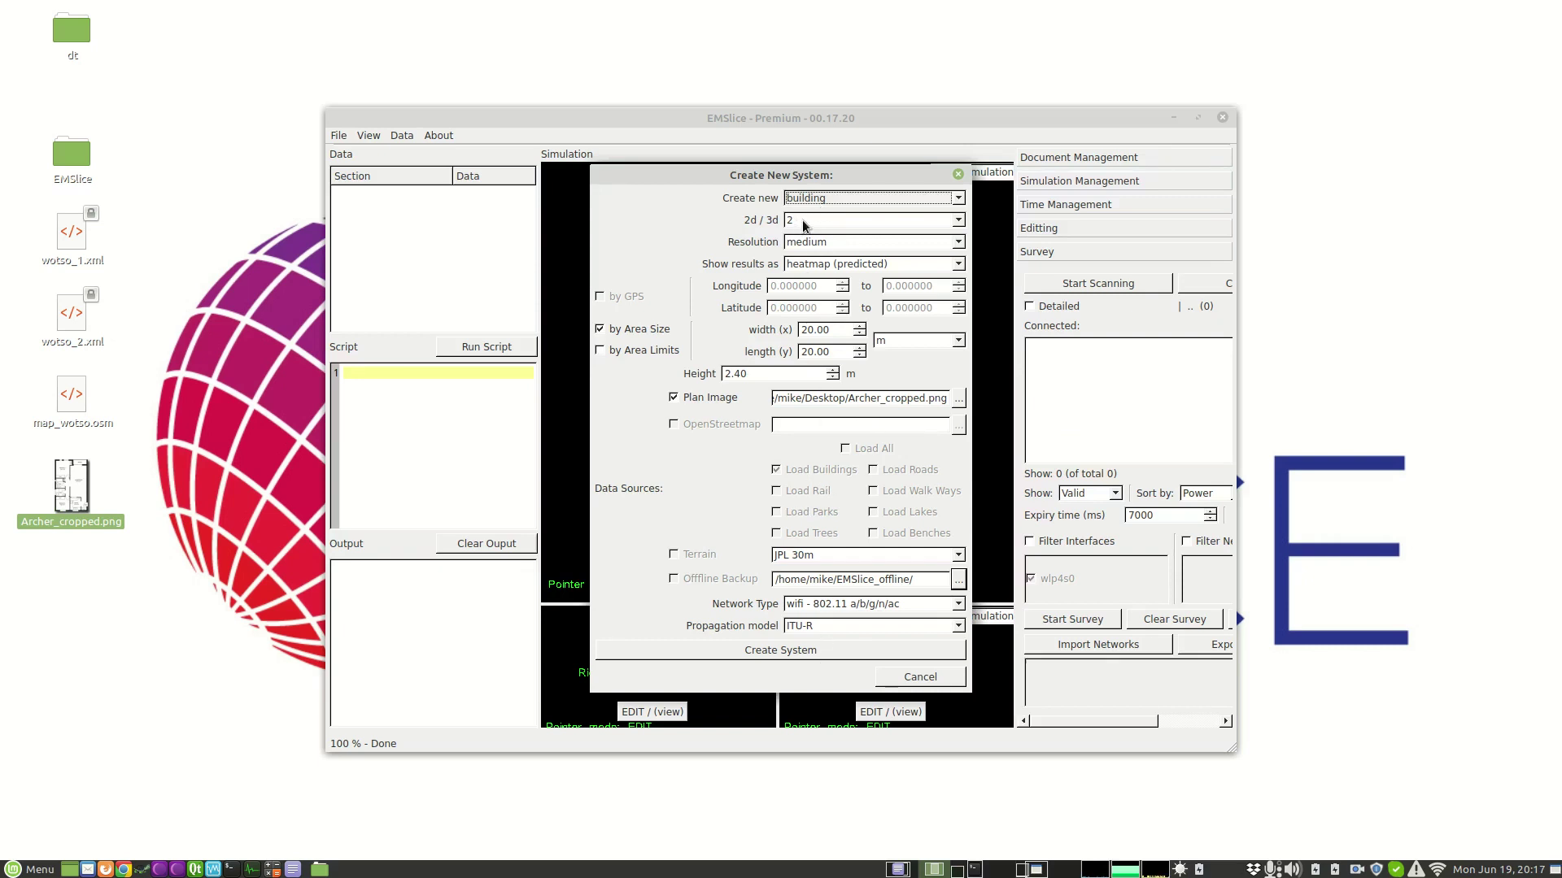
{"action": "left_click", "coordinate": [824, 273]}
{"action": "left_click", "coordinate": [833, 272]}
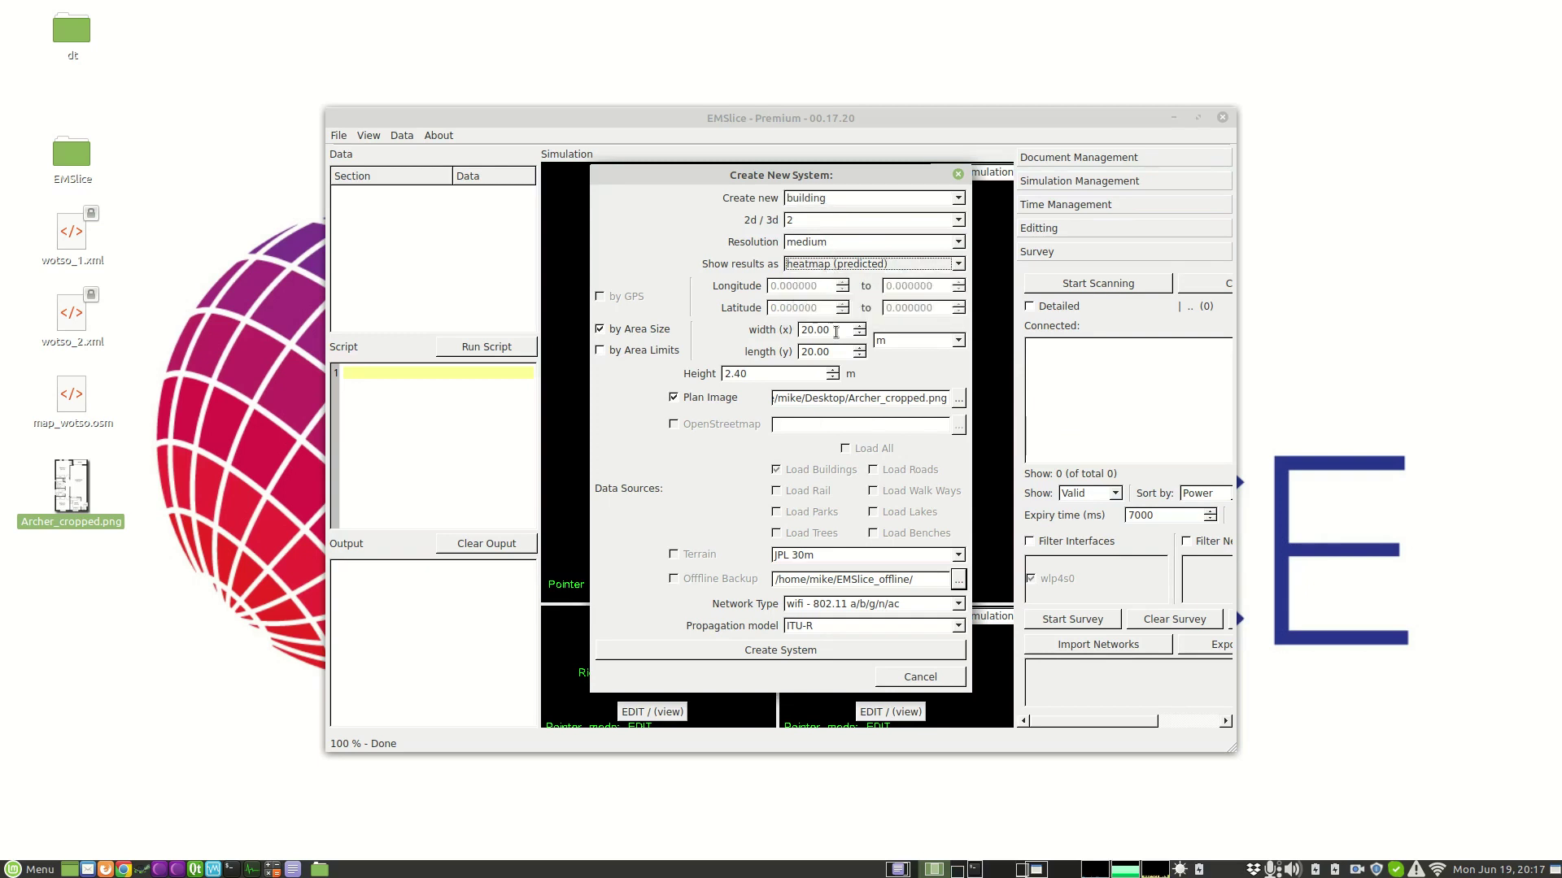
- Set the new building's area to 8 m wide and 12 m long
{"action": "left_click", "coordinate": [839, 332]}
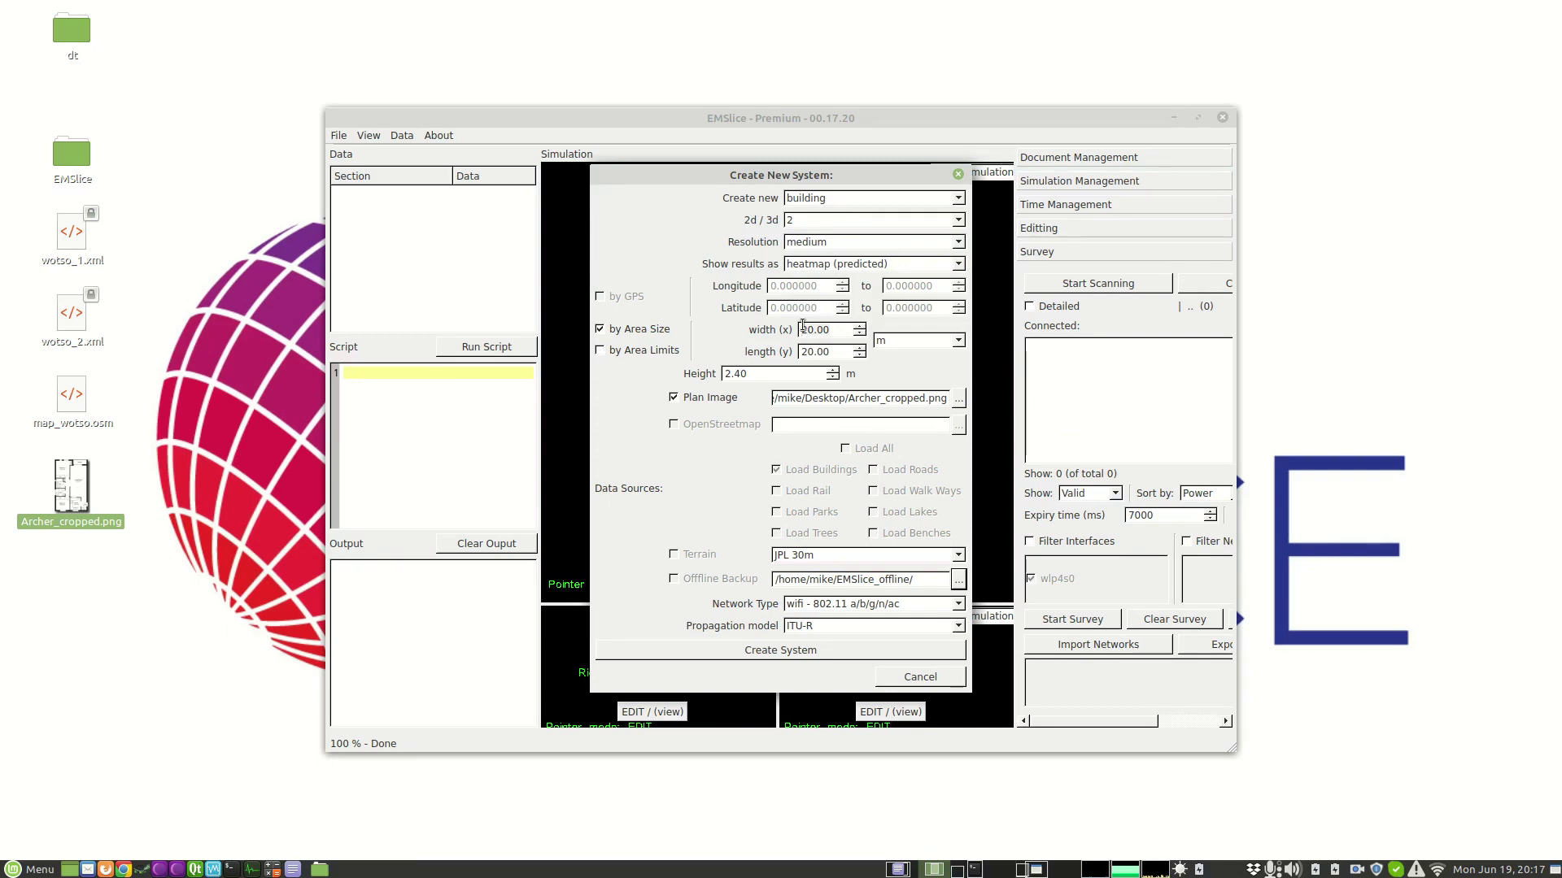
{"action": "type", "text": "7"}
{"action": "key", "text": "Tab"}
{"action": "type", "text": "12"}
{"action": "key", "text": "Tab"}
{"action": "double_click", "coordinate": [803, 328]}
{"action": "type", "text": "8"}
{"action": "key", "text": "Tab"}
- Create the system with the wifi - 802.11 a/b/g/n/ac network type and maximize the main window
{"action": "left_click", "coordinate": [848, 606]}
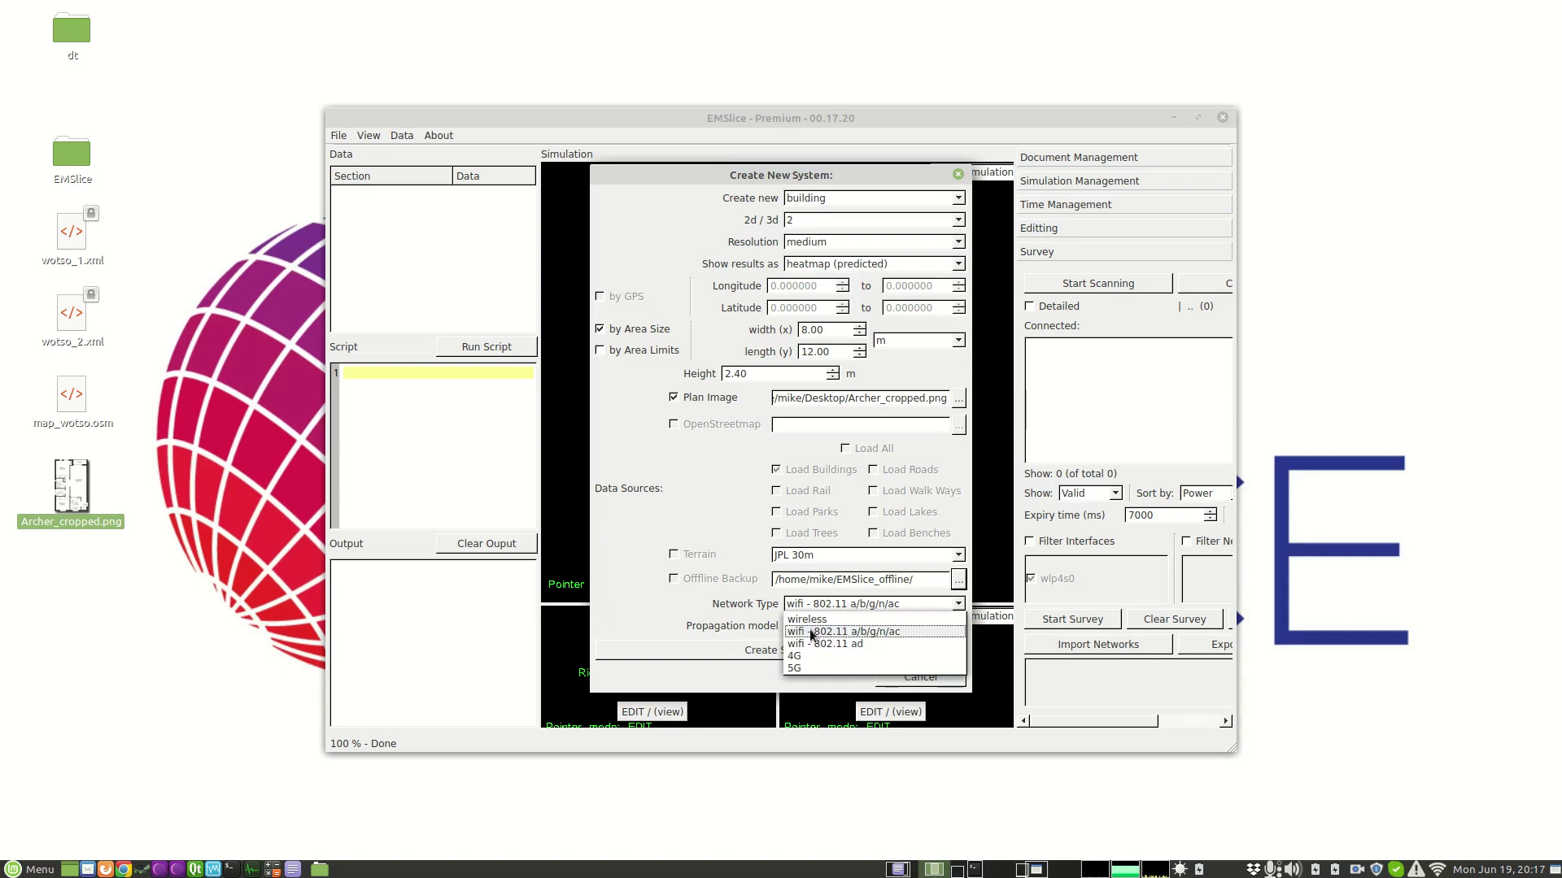
{"action": "left_click", "coordinate": [762, 623]}
{"action": "left_click", "coordinate": [774, 651]}
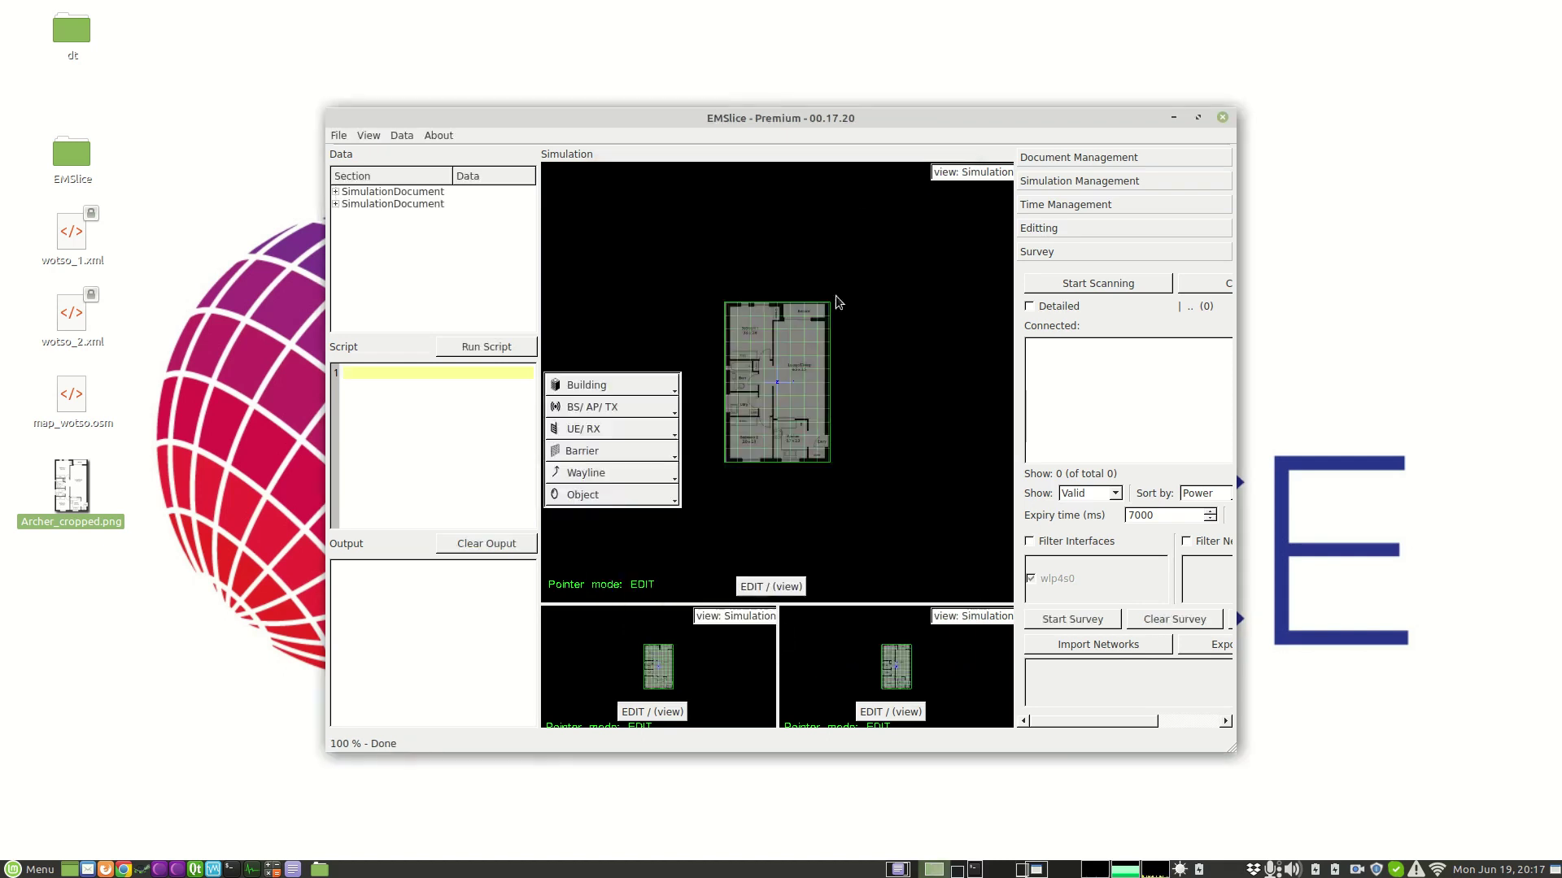
{"action": "double_click", "coordinate": [874, 122]}
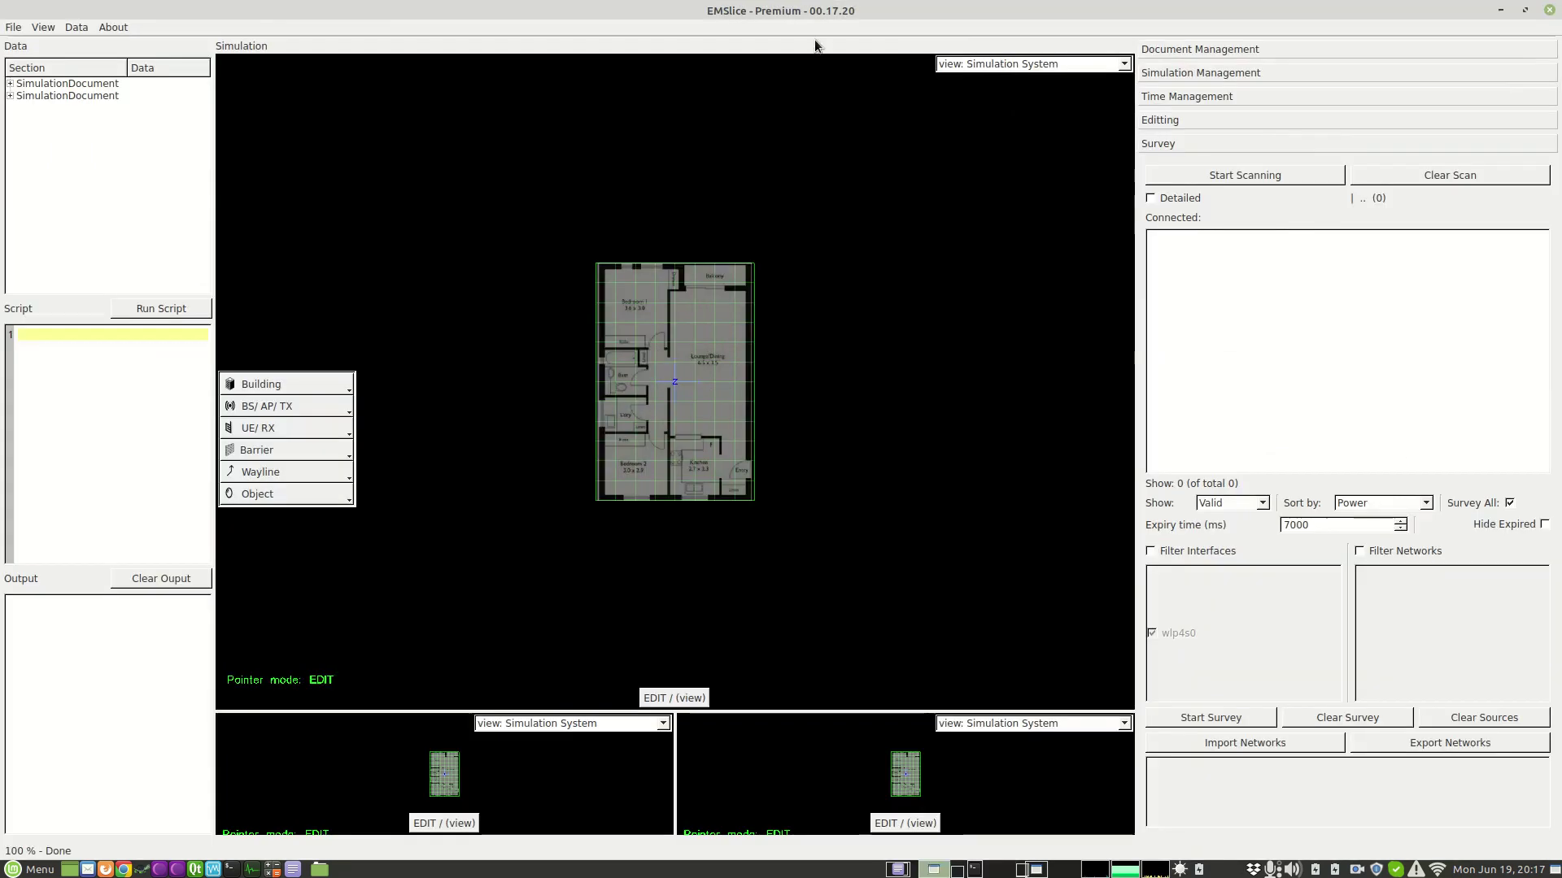
- Add double brick barrier segments along the apartment's outer walls, leaving the balcony front and entry open
{"action": "left_click", "coordinate": [690, 697]}
{"action": "scroll", "coordinate": [694, 480], "scroll_direction": "up", "scroll_amount": 3}
{"action": "left_click_drag", "start_coordinate": [693, 488], "coordinate": [755, 416]}
{"action": "scroll", "coordinate": [642, 411], "scroll_direction": "down", "scroll_amount": 3}
{"action": "scroll", "coordinate": [636, 417], "scroll_direction": "up", "scroll_amount": 3}
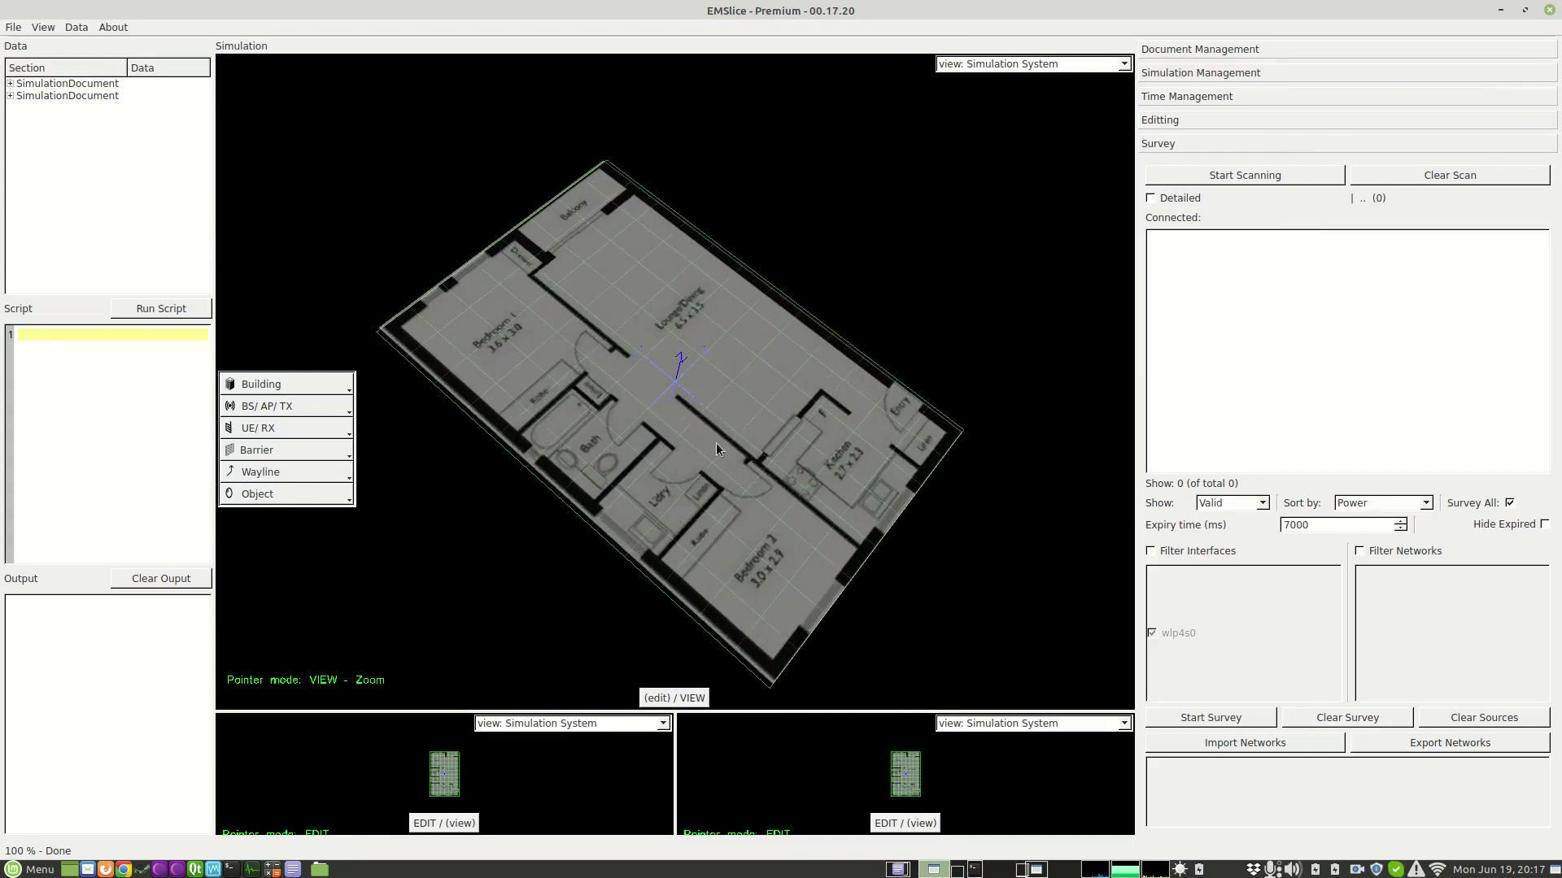
{"action": "left_click", "coordinate": [298, 459]}
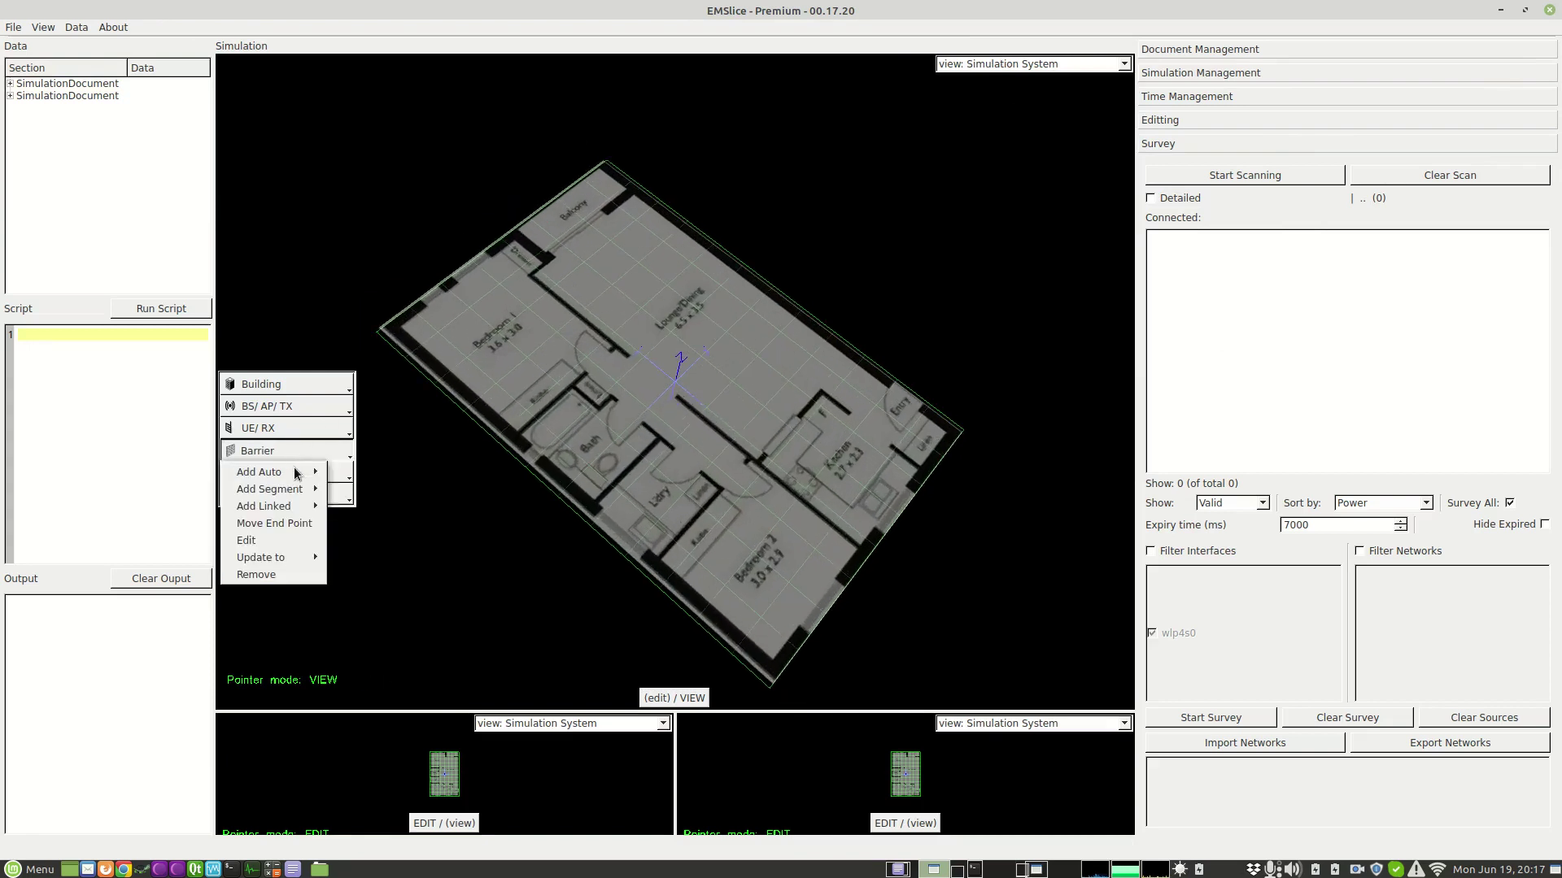
{"action": "mouse_move", "coordinate": [279, 495]}
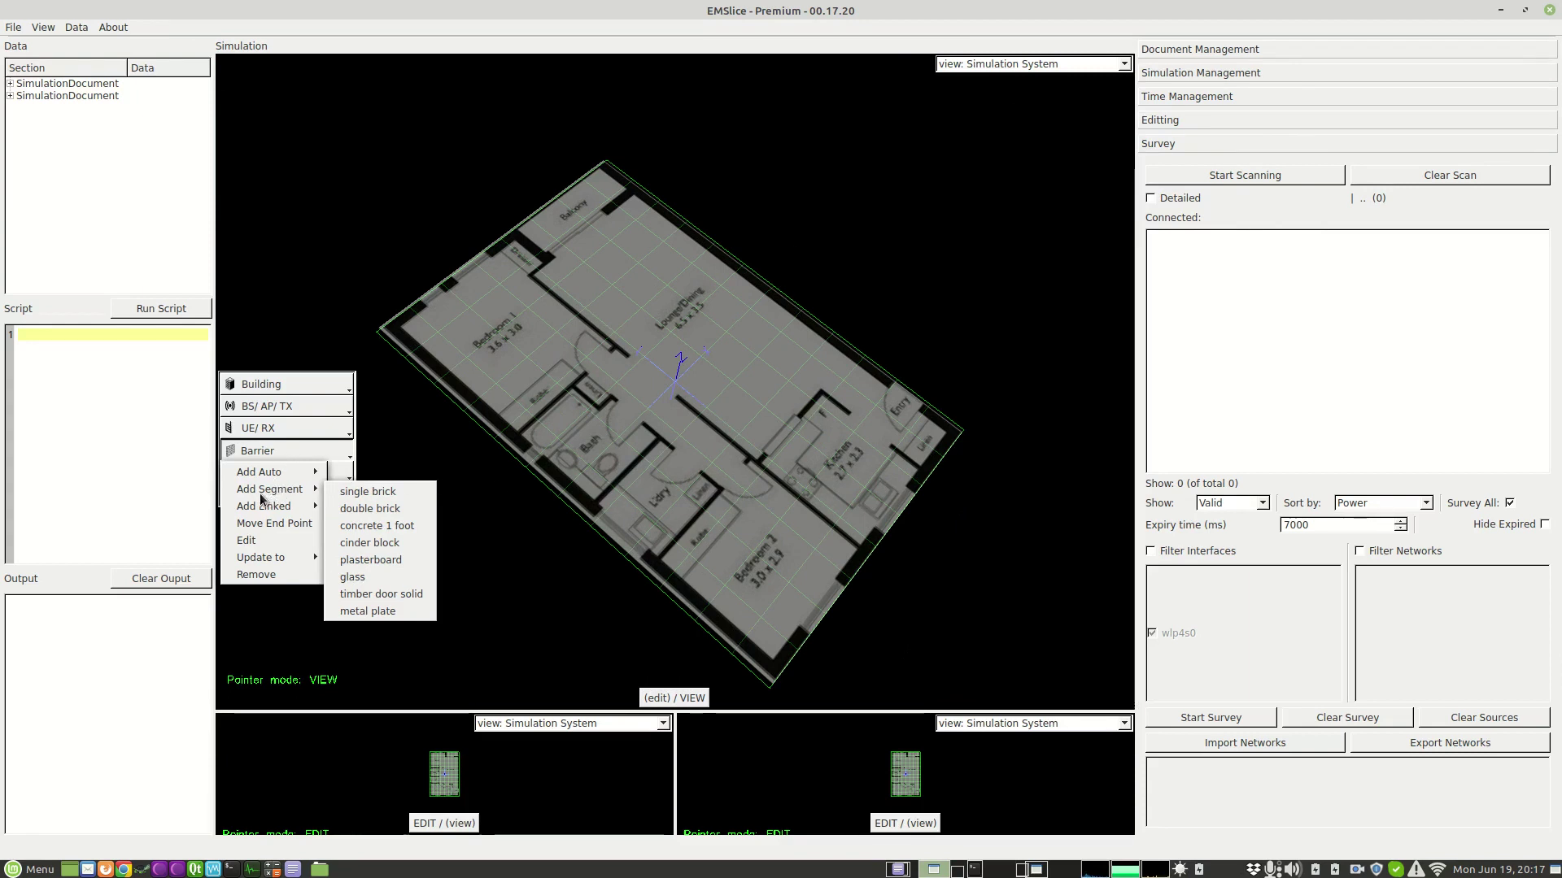
{"action": "left_click", "coordinate": [379, 506]}
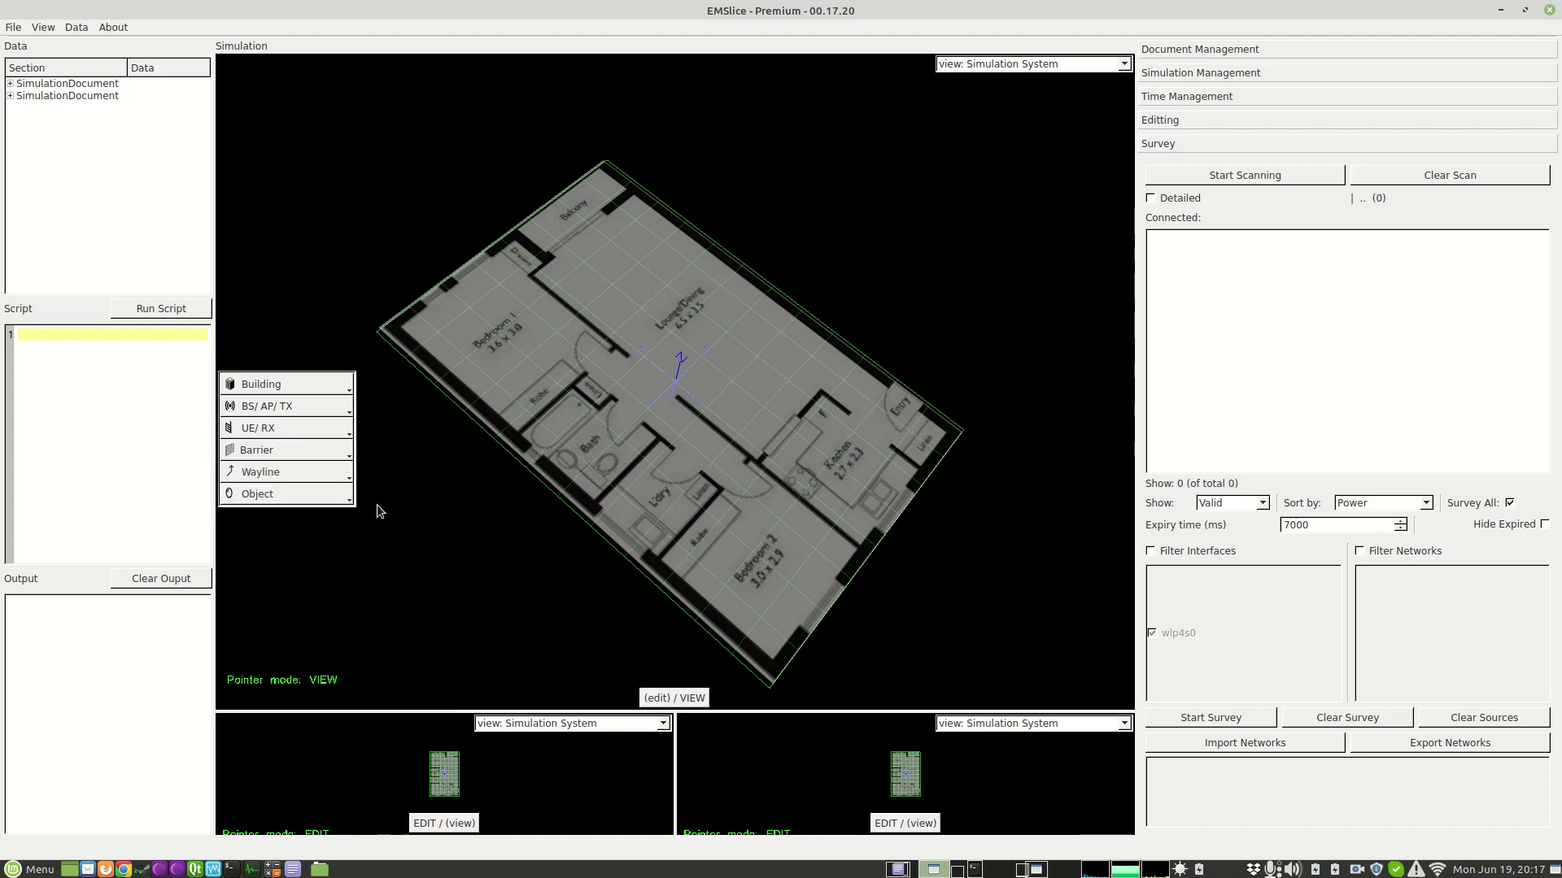
{"action": "left_click", "coordinate": [956, 433]}
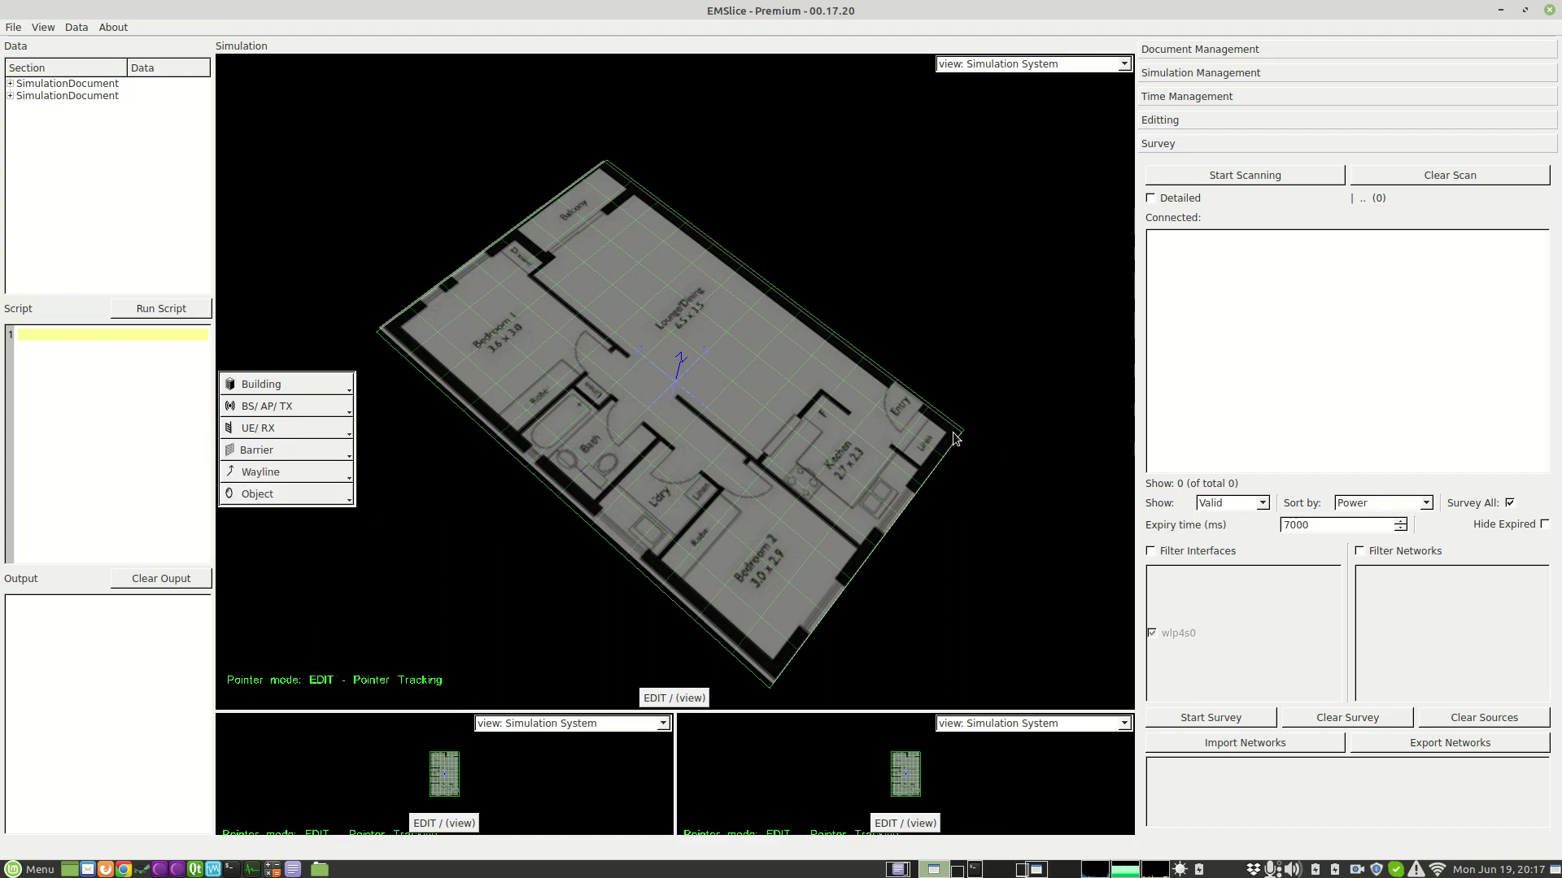
{"action": "left_click", "coordinate": [606, 170]}
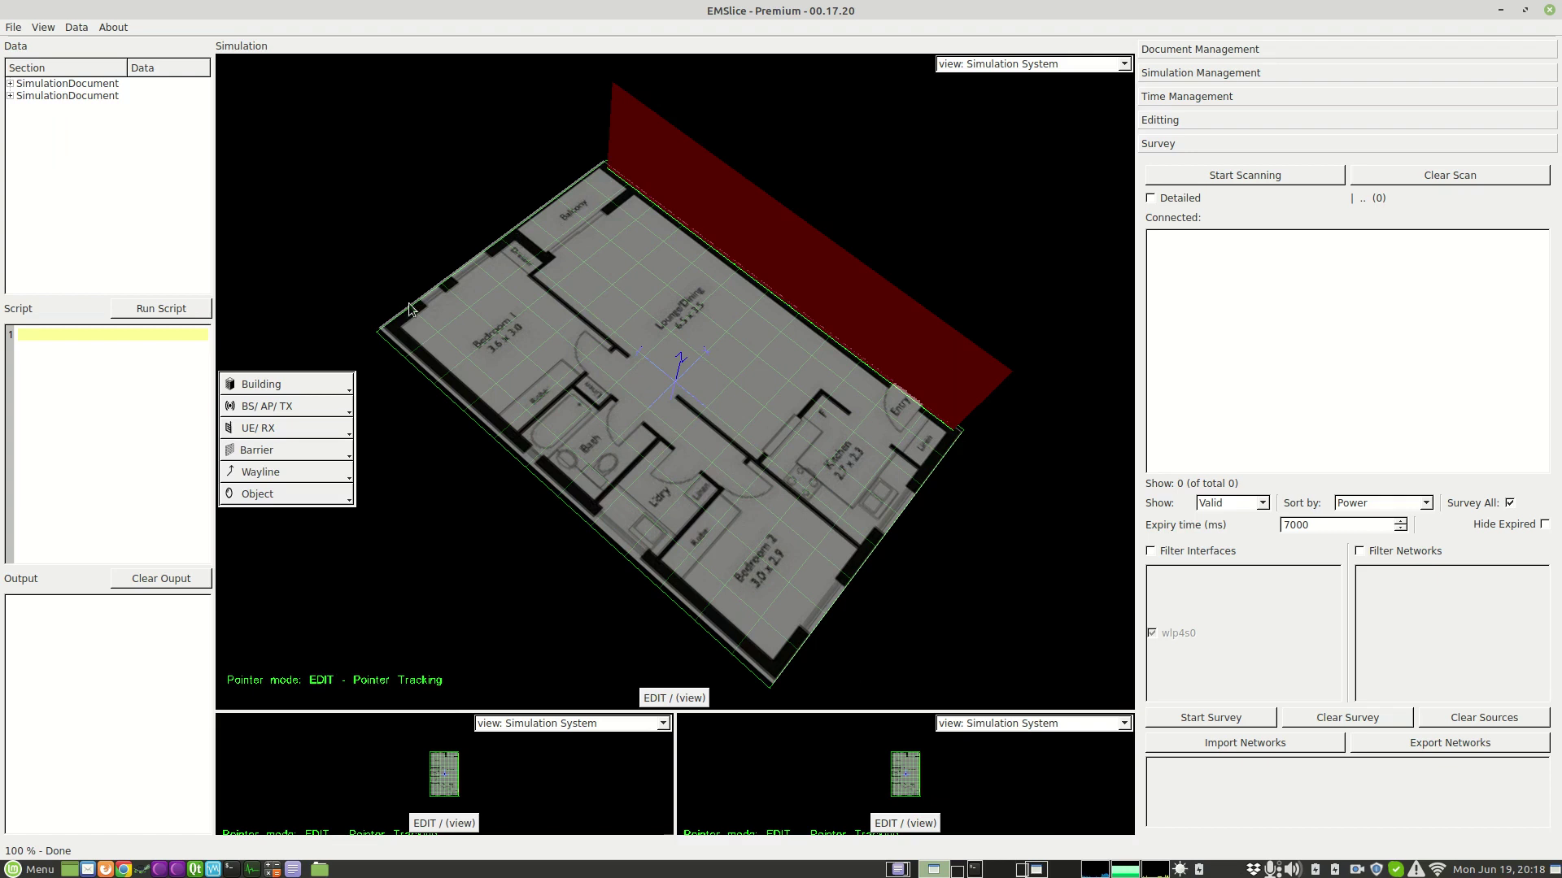
{"action": "left_click", "coordinate": [391, 330]}
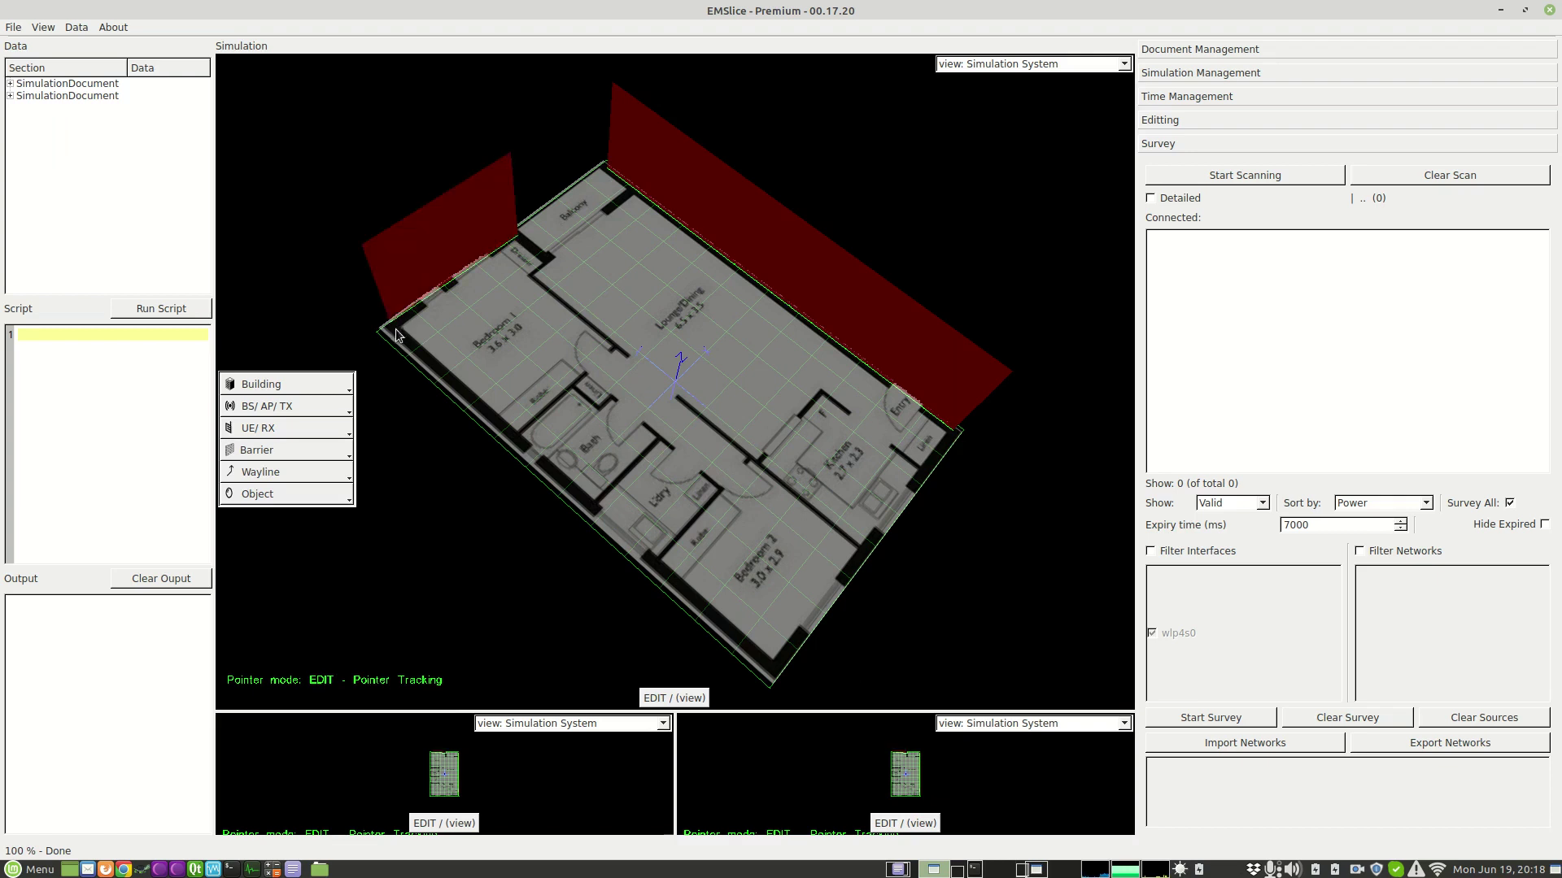
{"action": "left_click", "coordinate": [774, 673]}
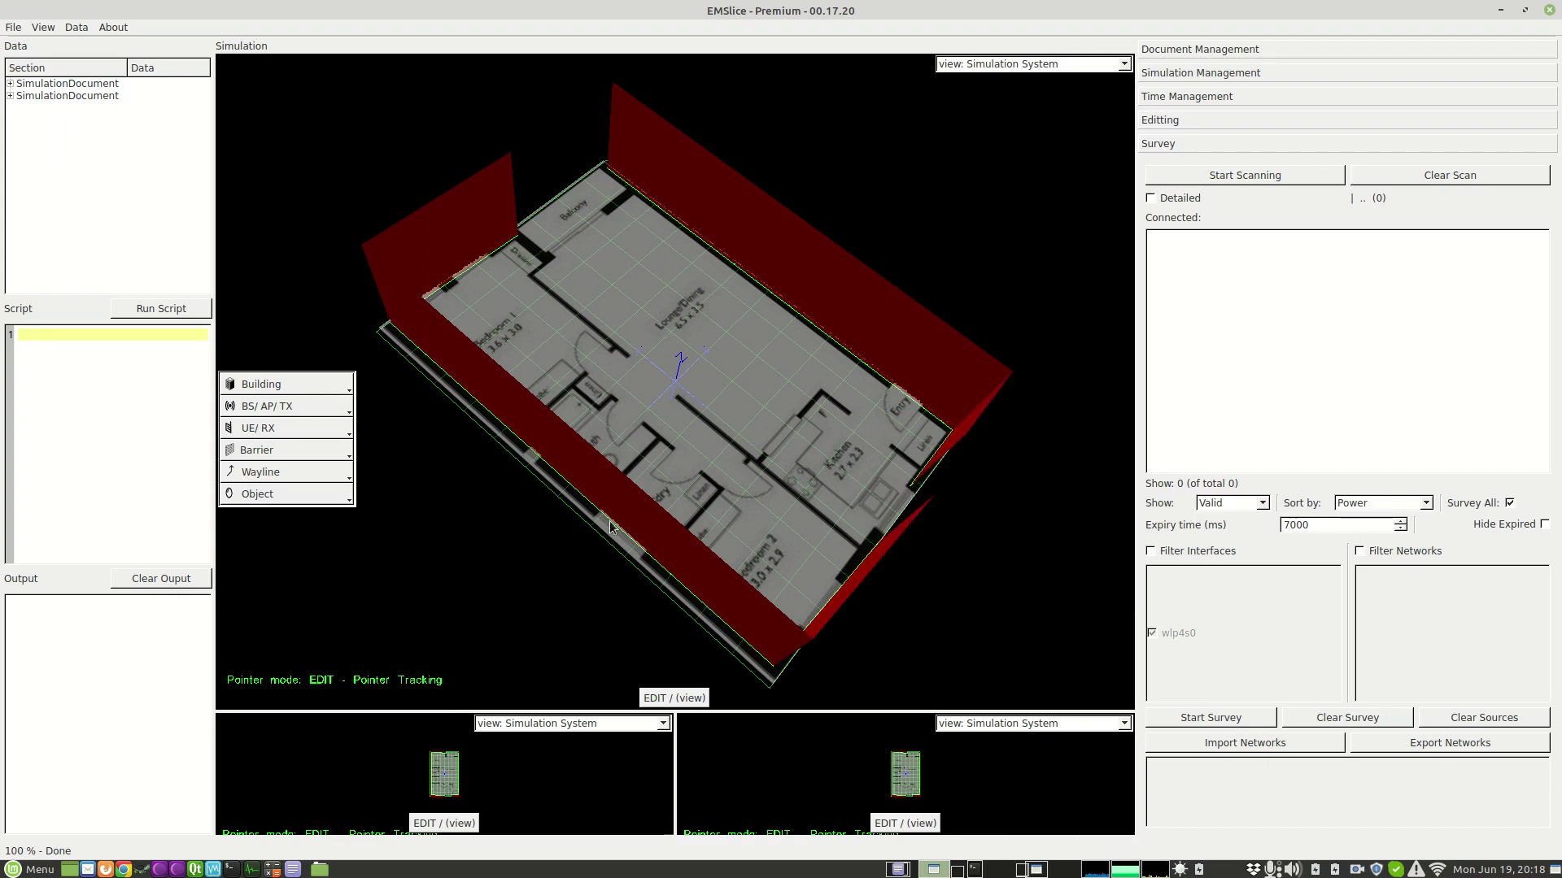
- Add single brick barrier segments along the interior walls separating the lounge, bedrooms, bath, laundry and kitchen
{"action": "left_click", "coordinate": [292, 455]}
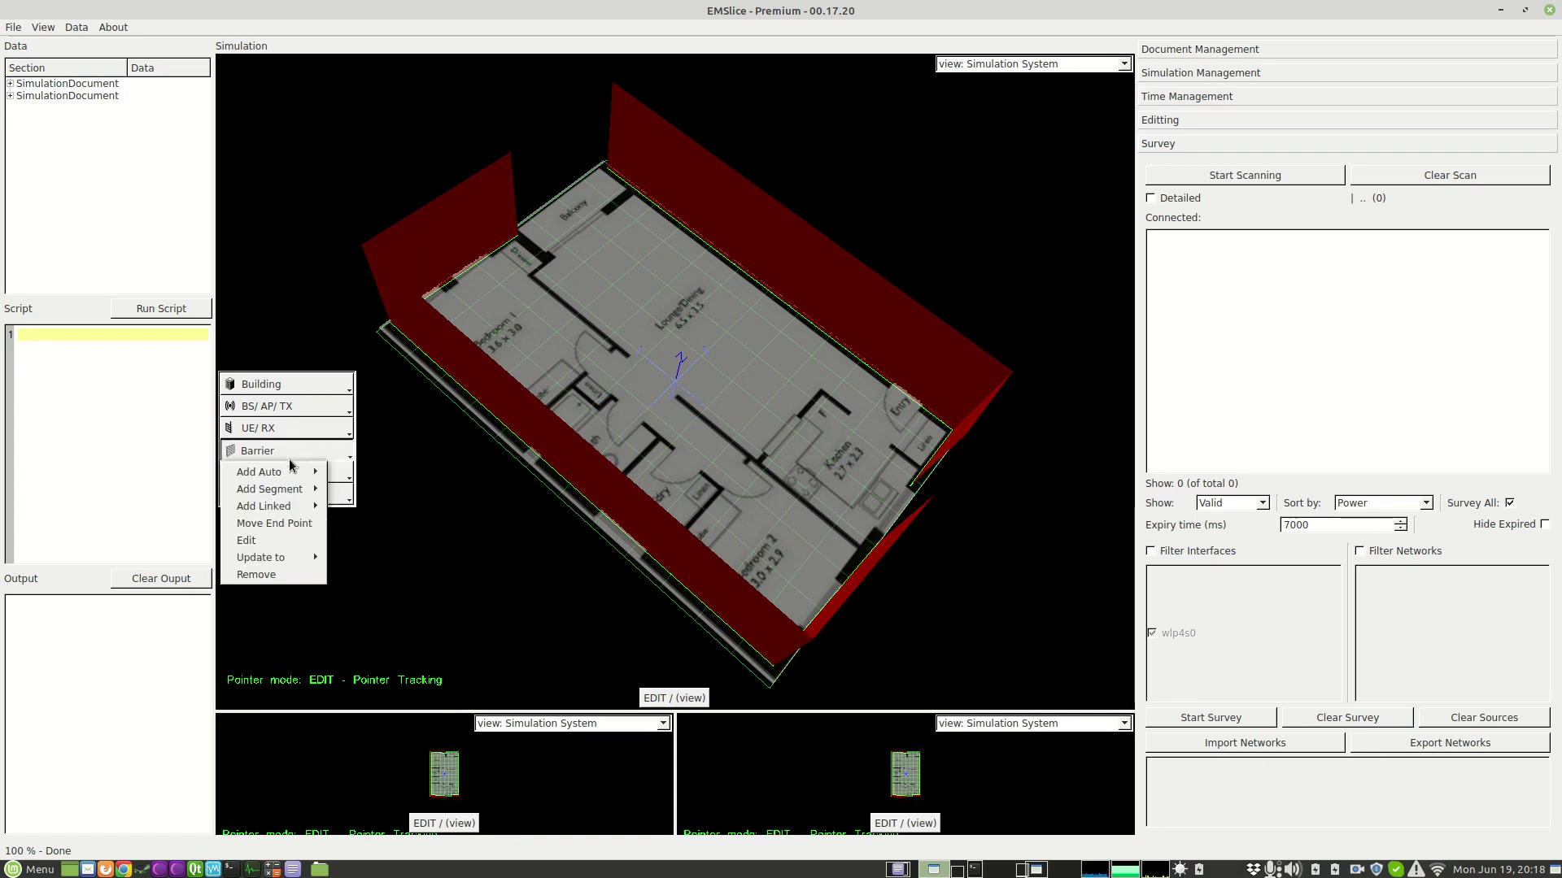
{"action": "left_click", "coordinate": [375, 495]}
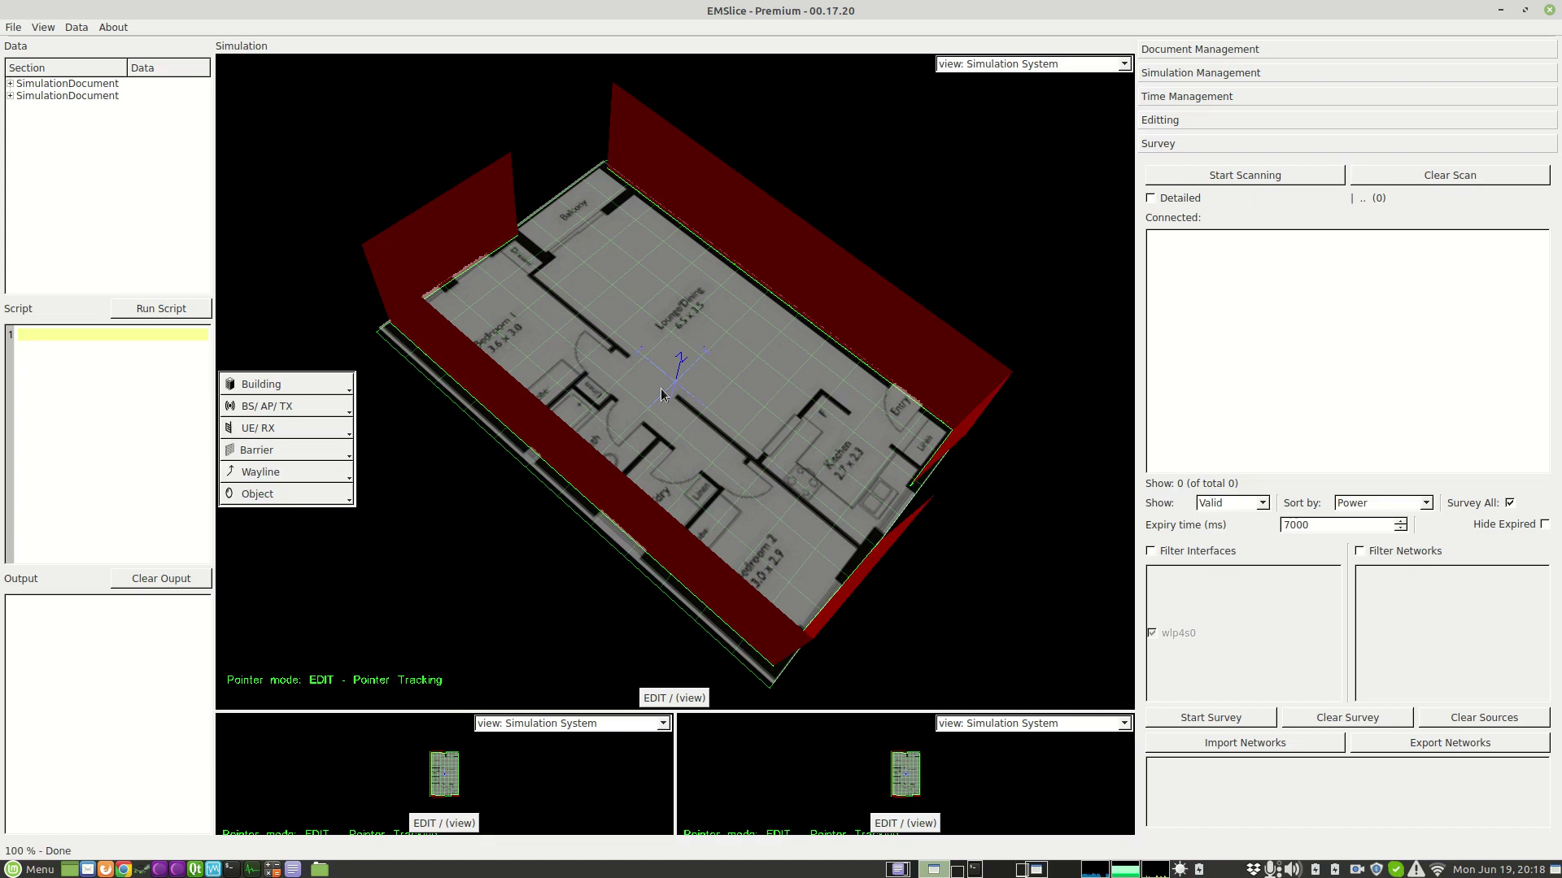
{"action": "left_click", "coordinate": [679, 398]}
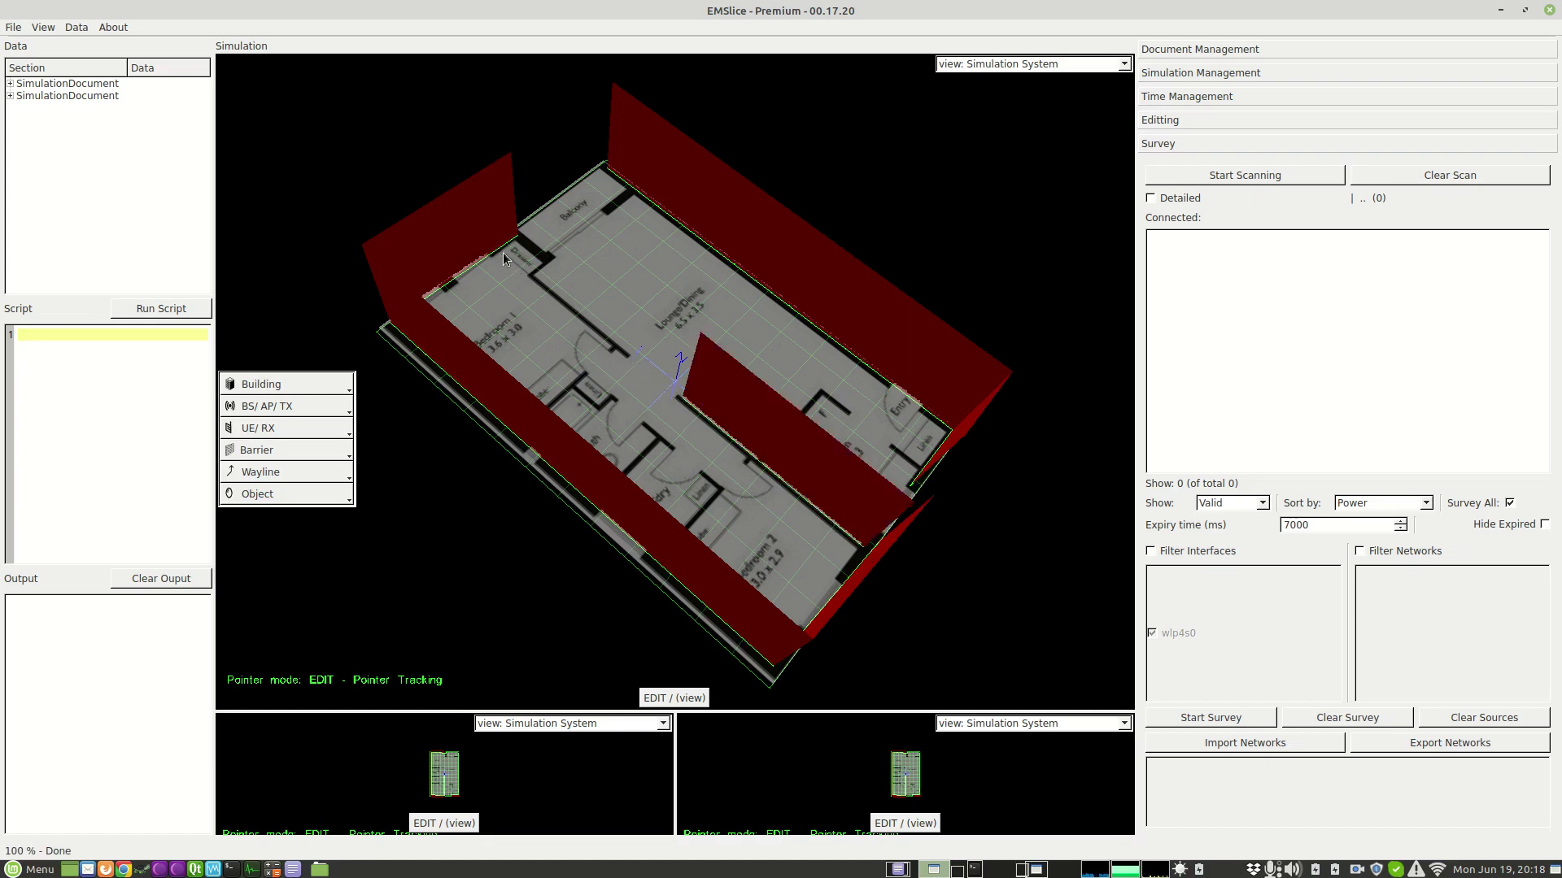
{"action": "left_click", "coordinate": [533, 276]}
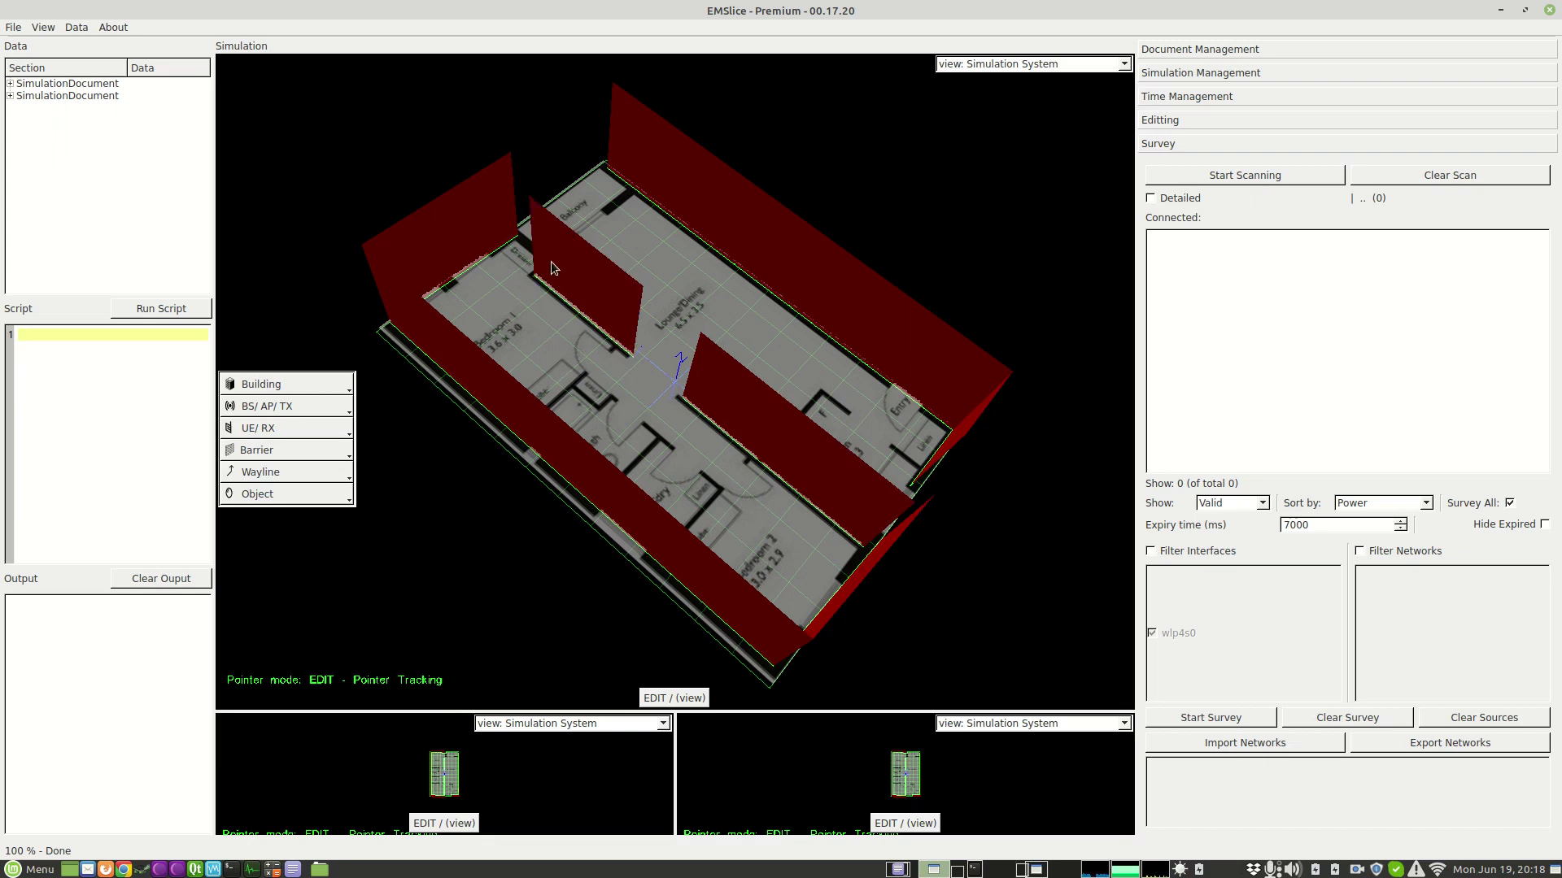
{"action": "left_click", "coordinate": [533, 254]}
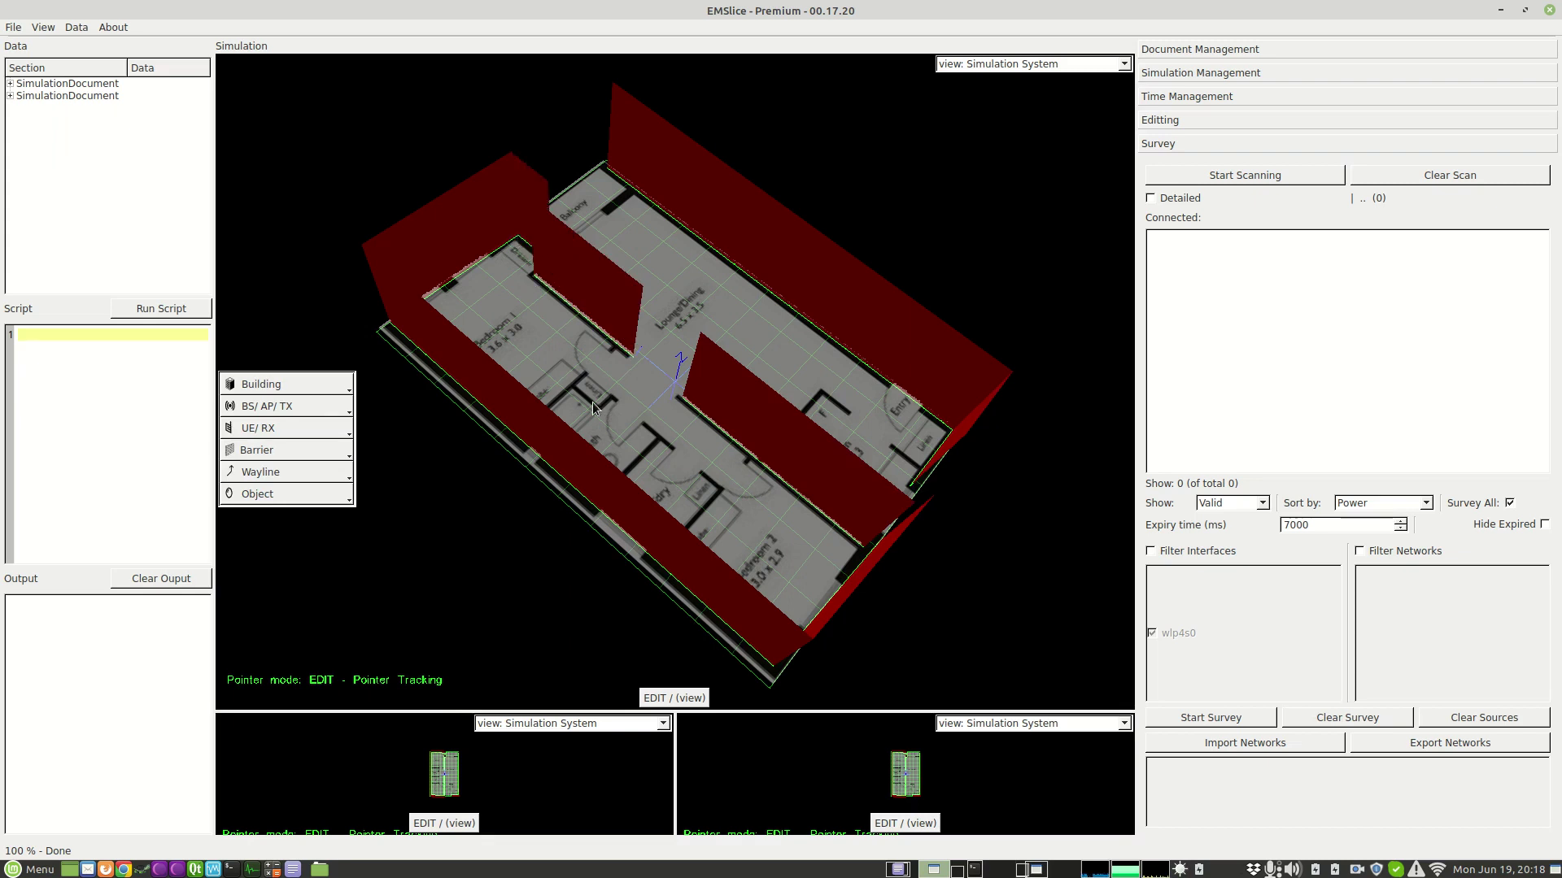
{"action": "left_click", "coordinate": [657, 436]}
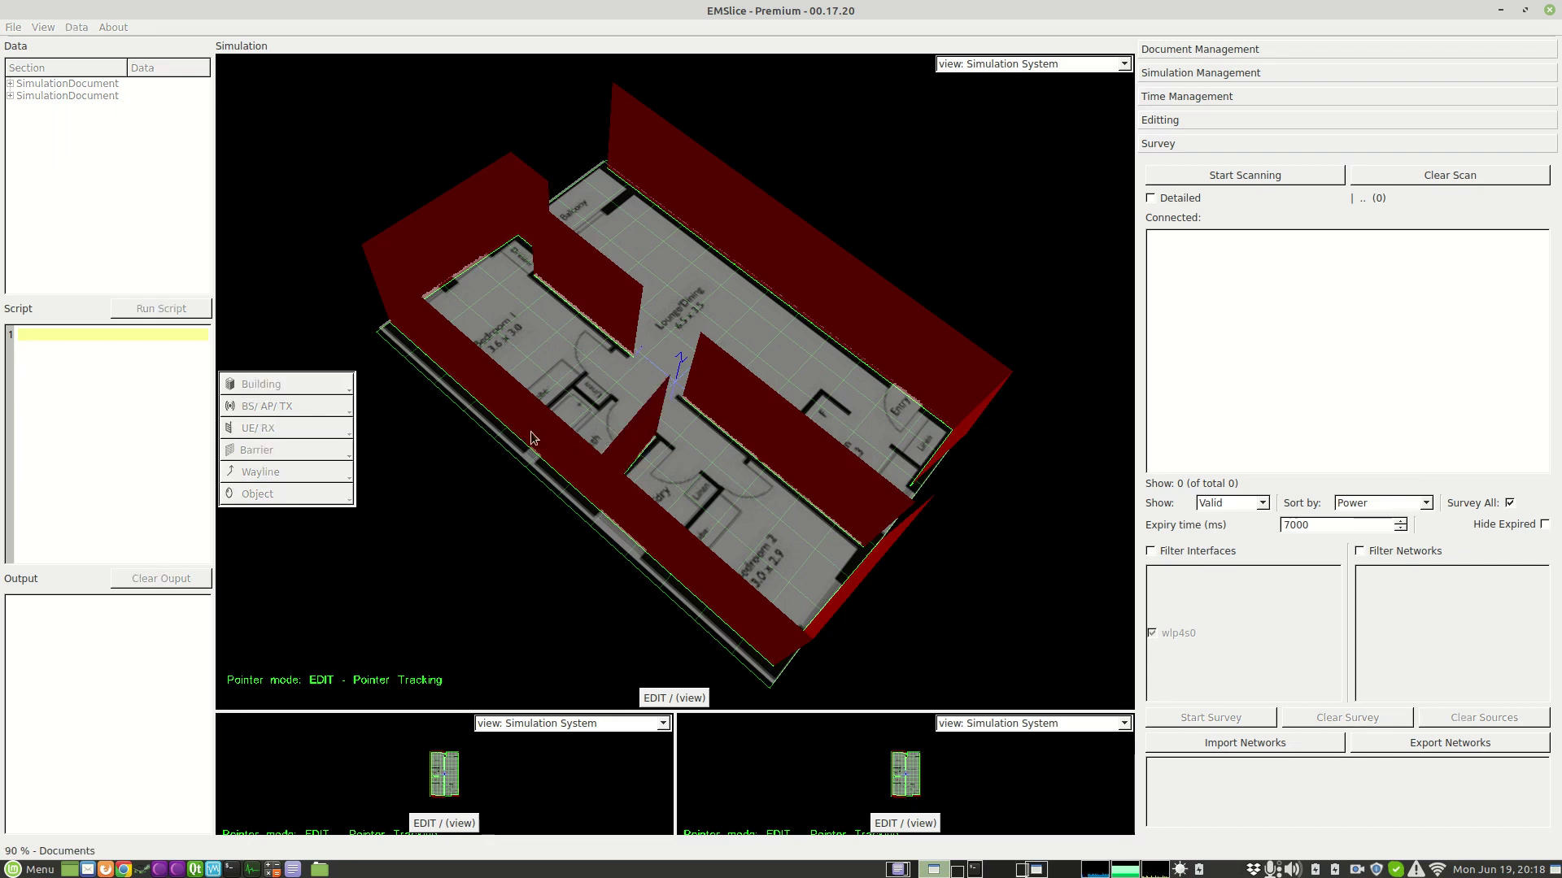
{"action": "left_click", "coordinate": [593, 385]}
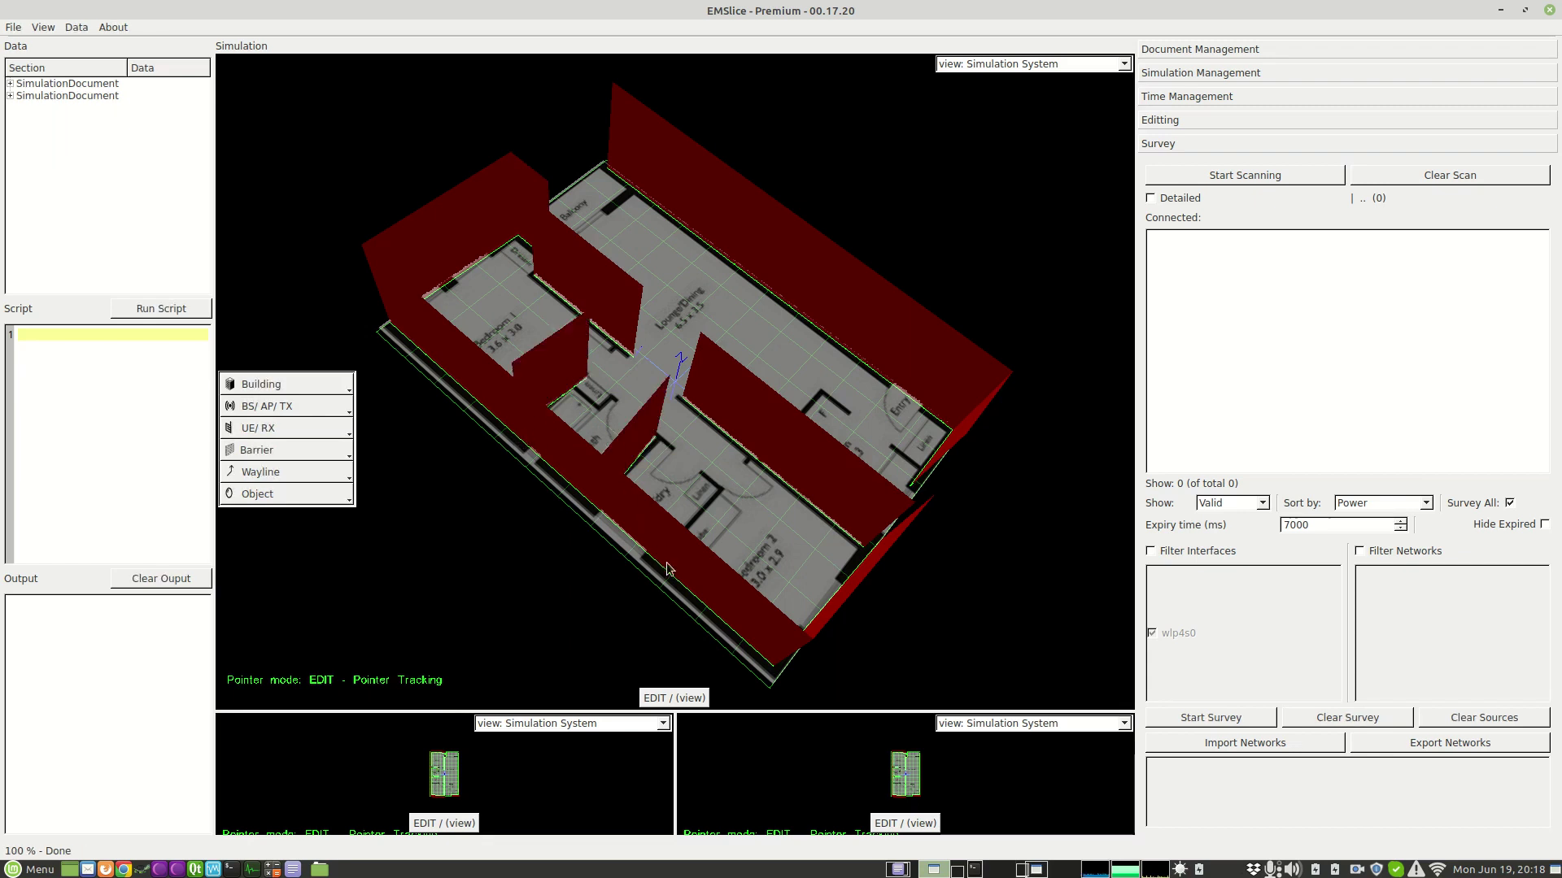
{"action": "left_click", "coordinate": [722, 494]}
- Add single brick segments for the short walls around the kitchen and linen closet and beside the balcony opening
{"action": "middle_click_drag", "start_coordinate": [854, 561], "coordinate": [834, 618]}
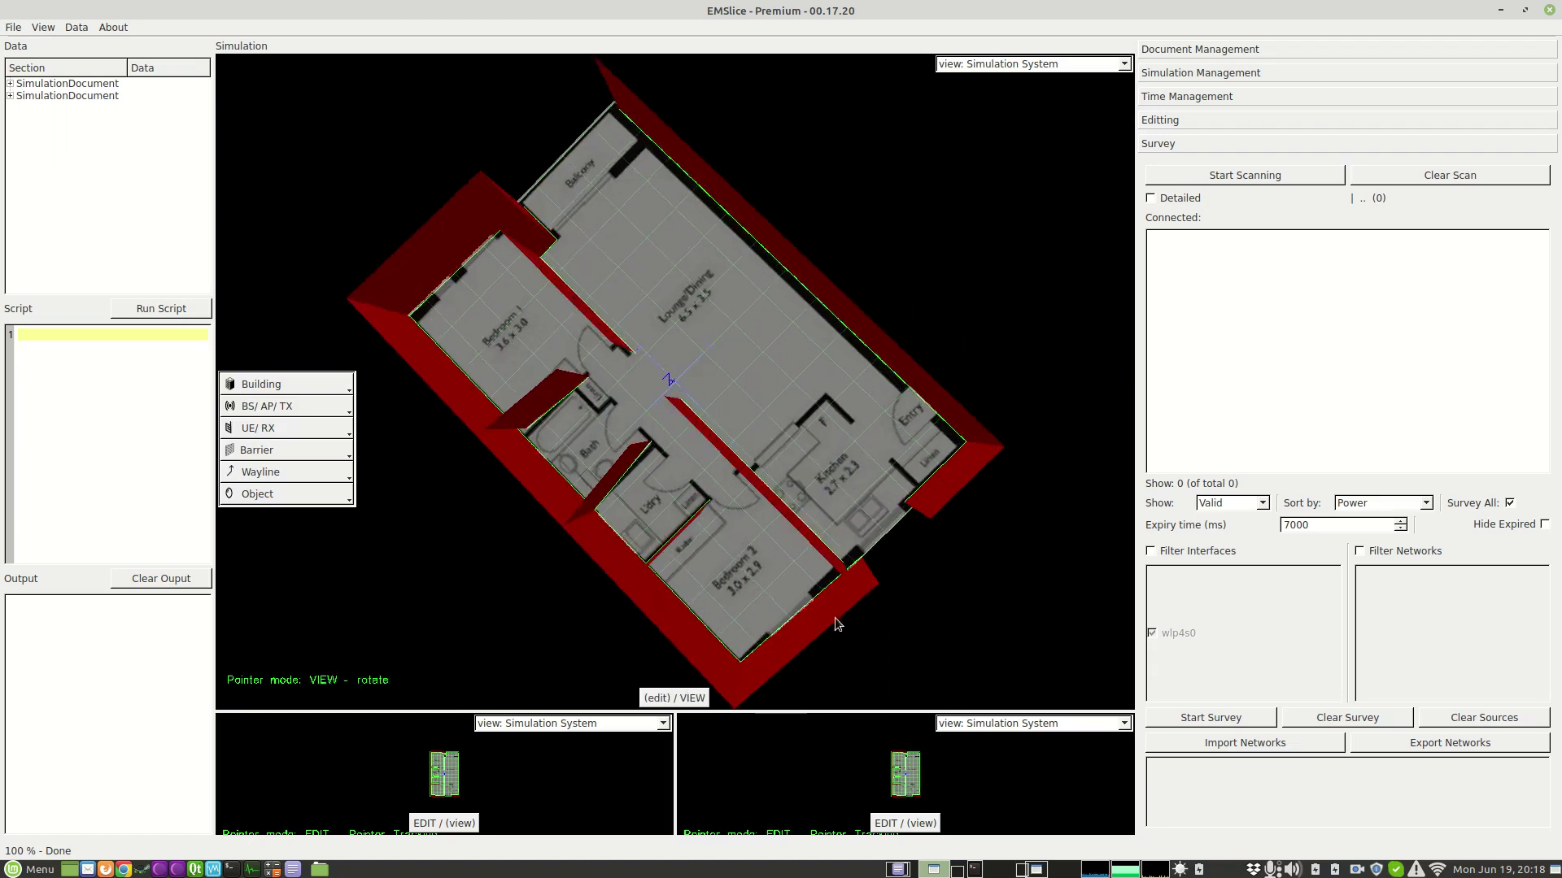
{"action": "left_click", "coordinate": [306, 451]}
{"action": "mouse_move", "coordinate": [284, 493]}
{"action": "left_click", "coordinate": [370, 493]}
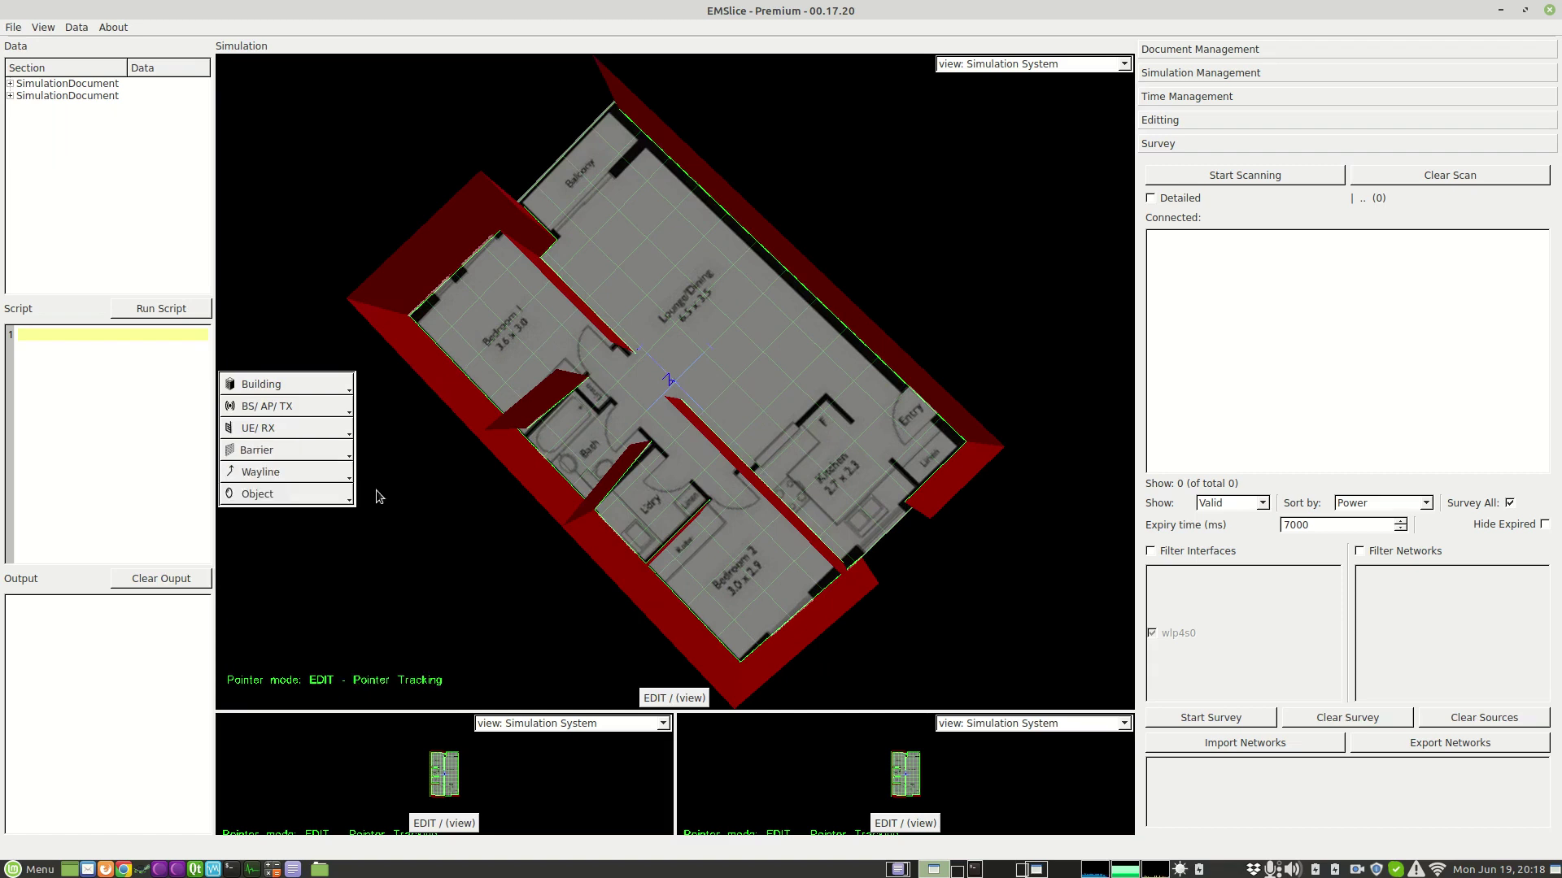
{"action": "left_click", "coordinate": [917, 491]}
{"action": "left_click", "coordinate": [893, 466]}
{"action": "left_click", "coordinate": [824, 404]}
{"action": "left_click", "coordinate": [819, 432]}
{"action": "left_click", "coordinate": [613, 165]}
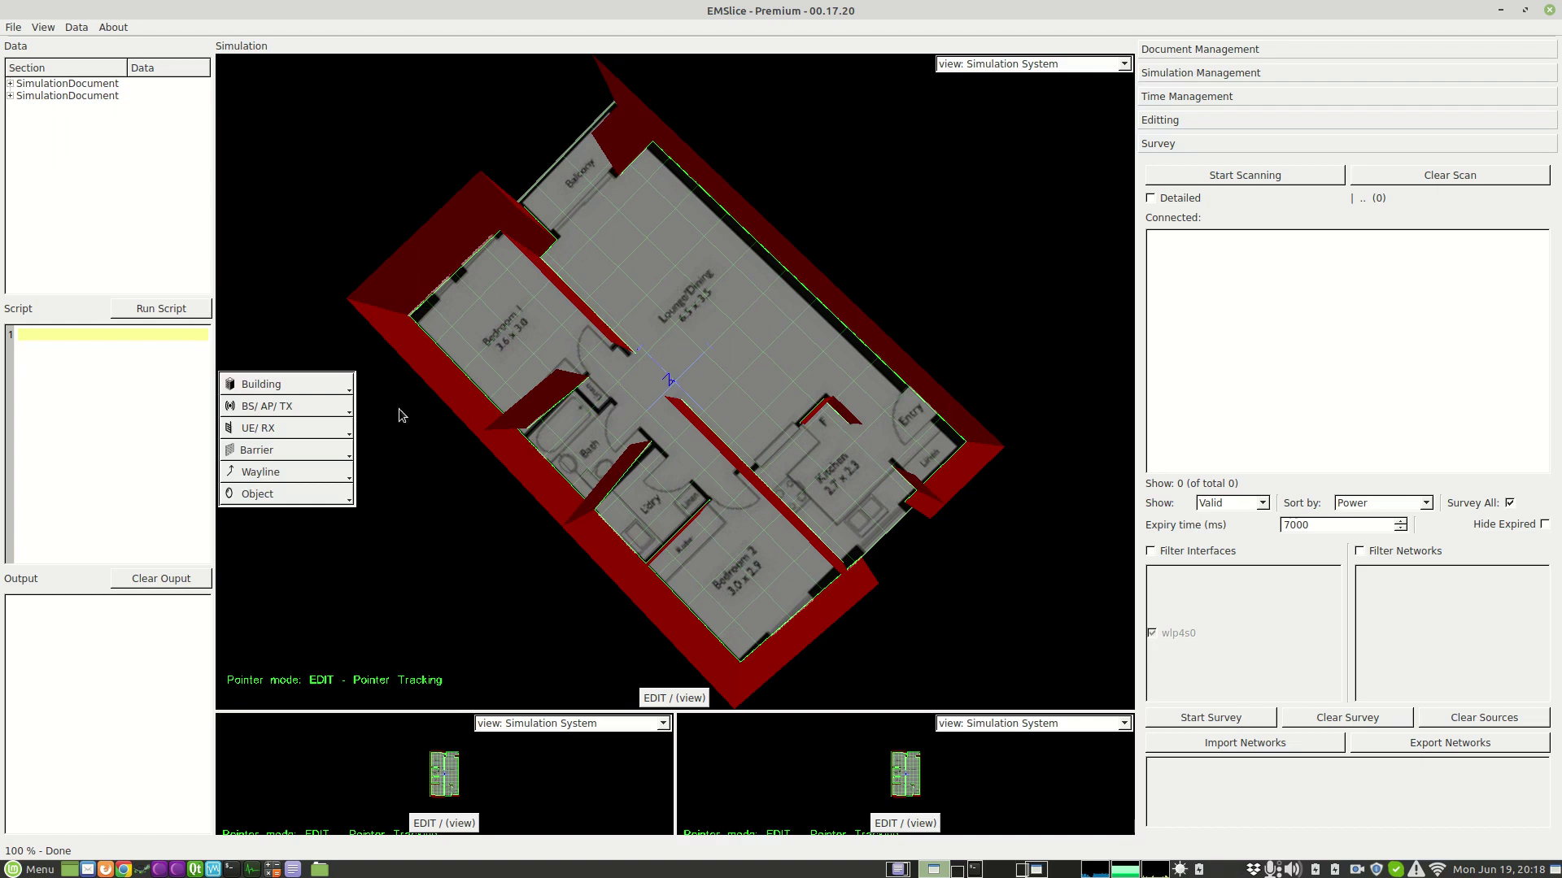
- Add a glass barrier segment across the opening between the balcony and the lounge
{"action": "left_click", "coordinate": [302, 452]}
{"action": "mouse_move", "coordinate": [281, 490]}
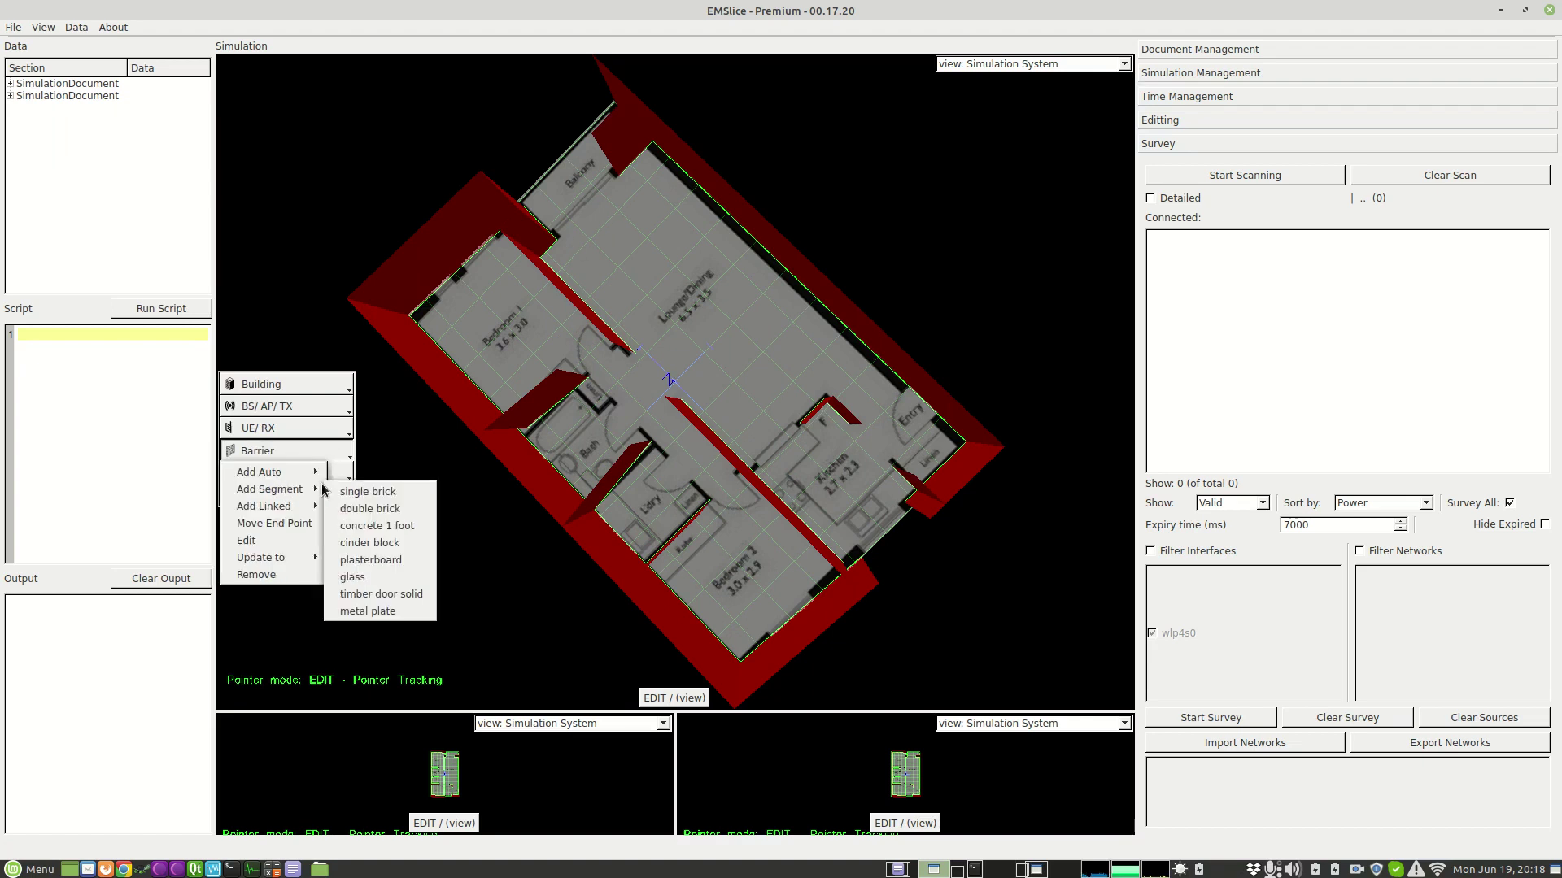
{"action": "left_click", "coordinate": [367, 580]}
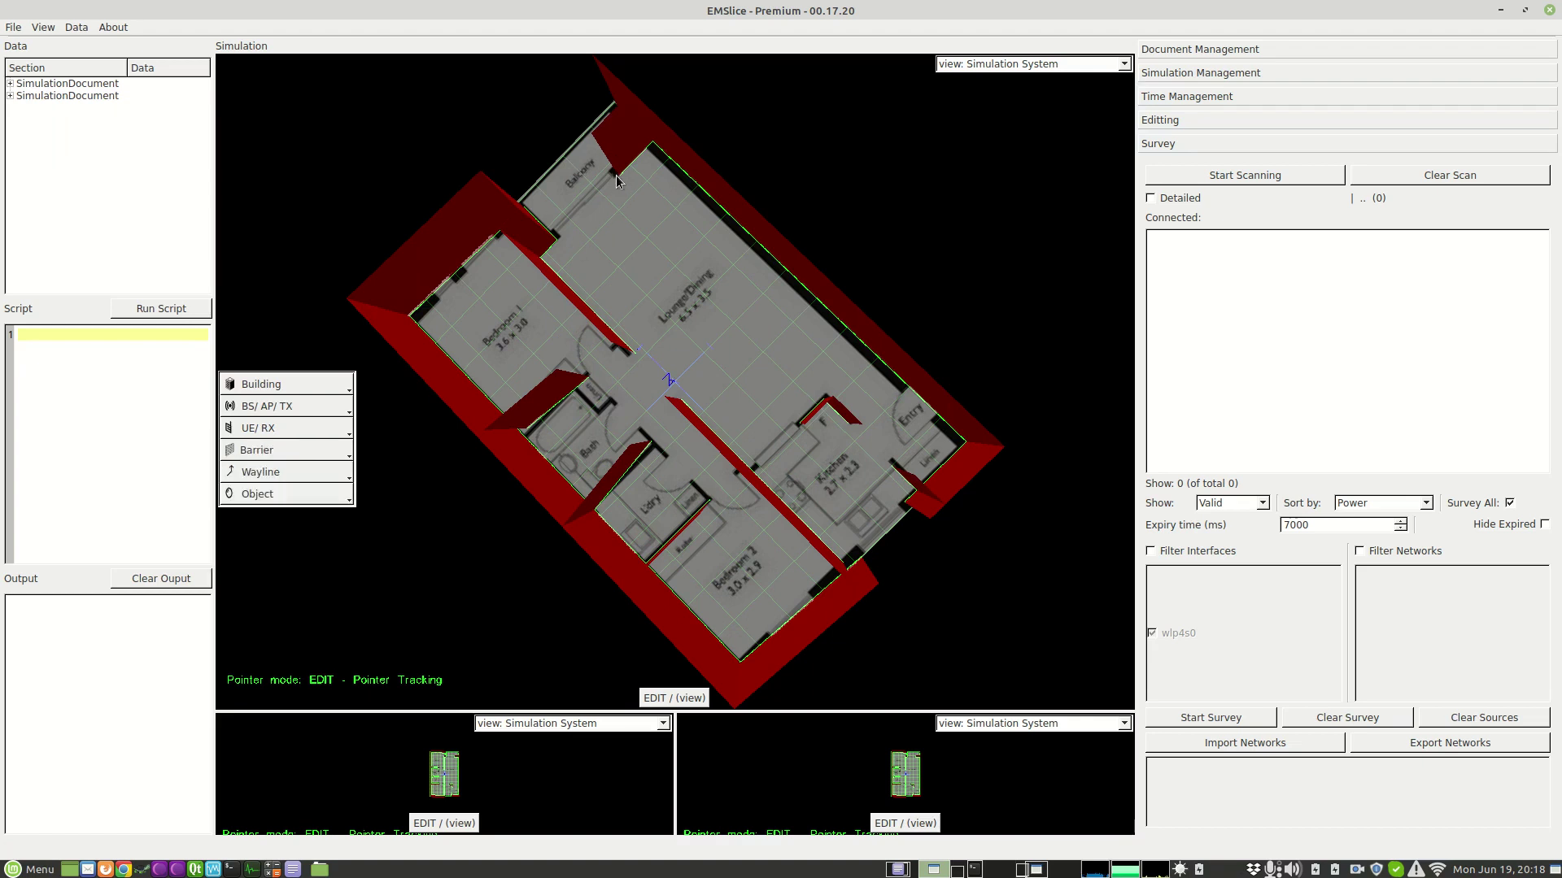
{"action": "left_click", "coordinate": [557, 235]}
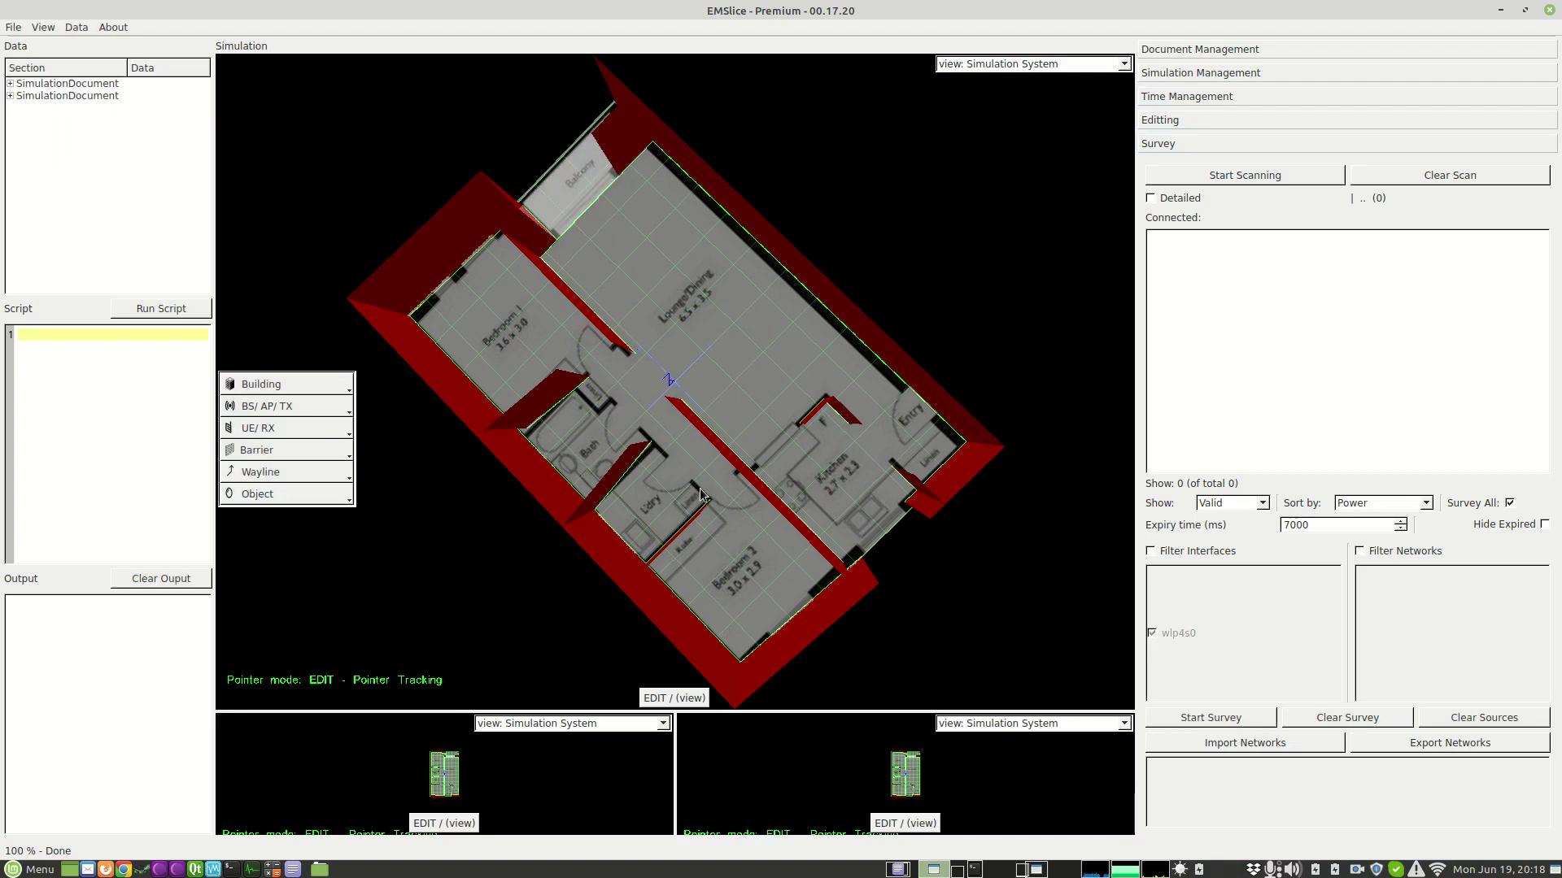
- Place a Wifi (5GHz) access point in the lounge area next to the kitchen
{"action": "key", "text": "v"}
{"action": "left_click_drag", "start_coordinate": [774, 599], "coordinate": [634, 560]}
{"action": "left_click_drag", "start_coordinate": [740, 289], "coordinate": [691, 300]}
{"action": "left_click", "coordinate": [297, 408]}
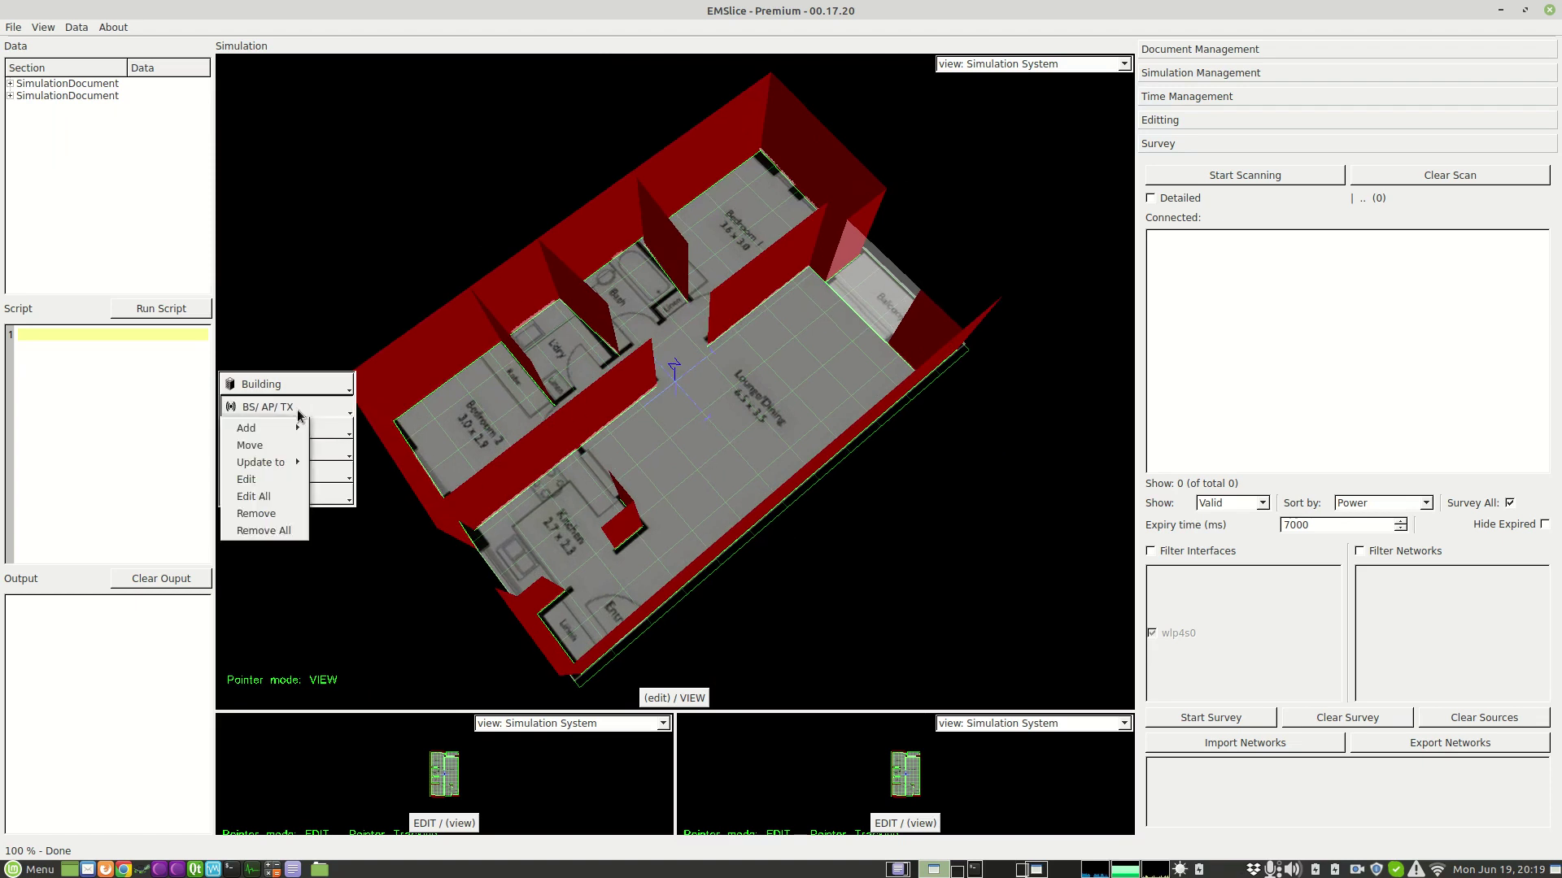
{"action": "mouse_move", "coordinate": [275, 428]}
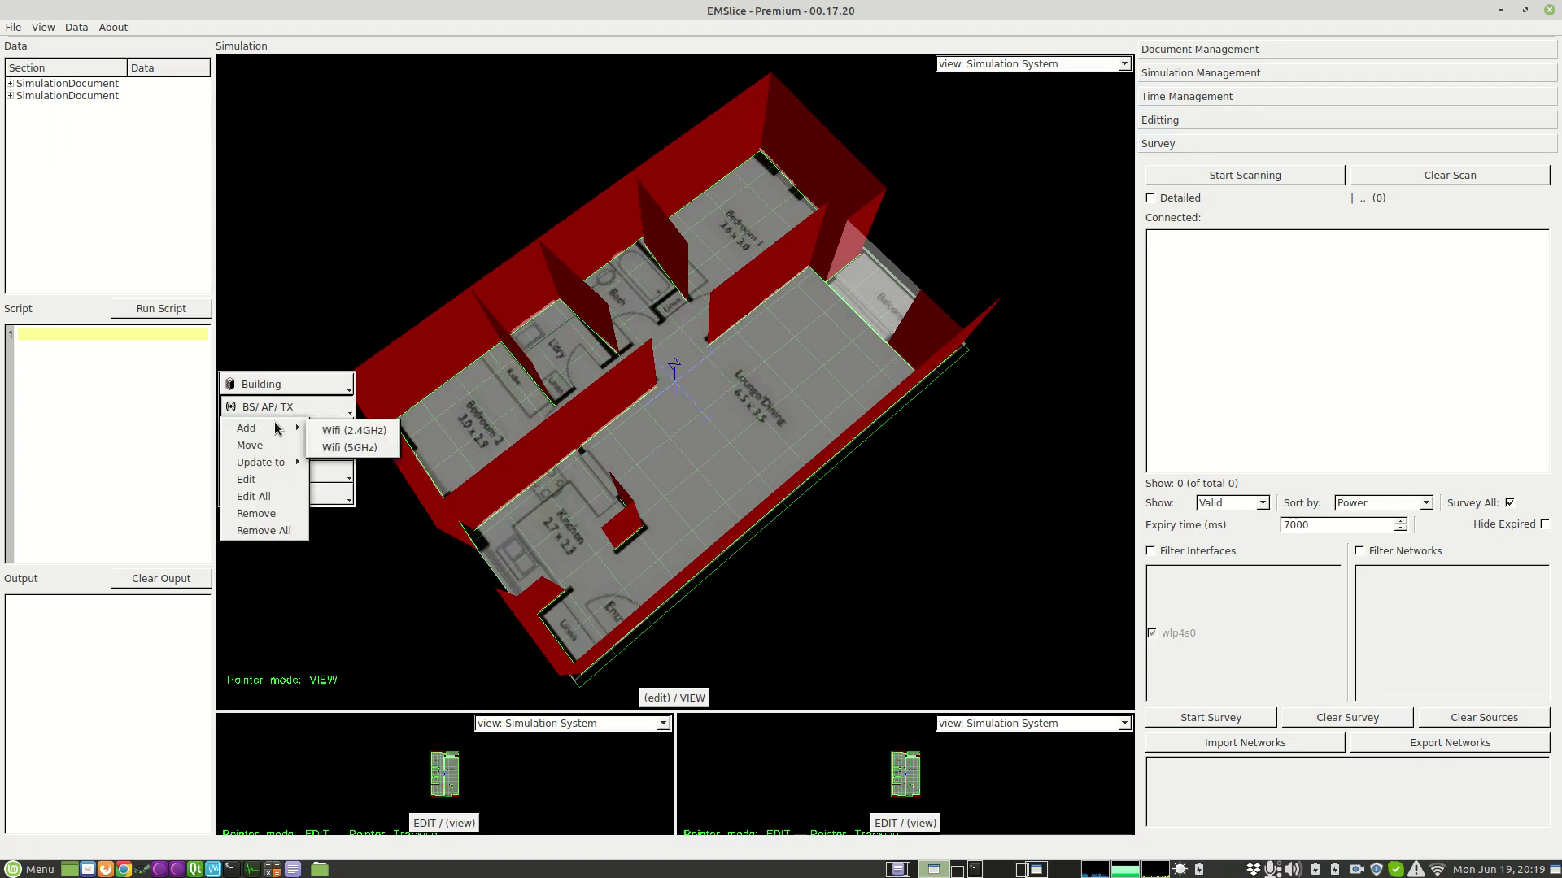
{"action": "left_click", "coordinate": [340, 448]}
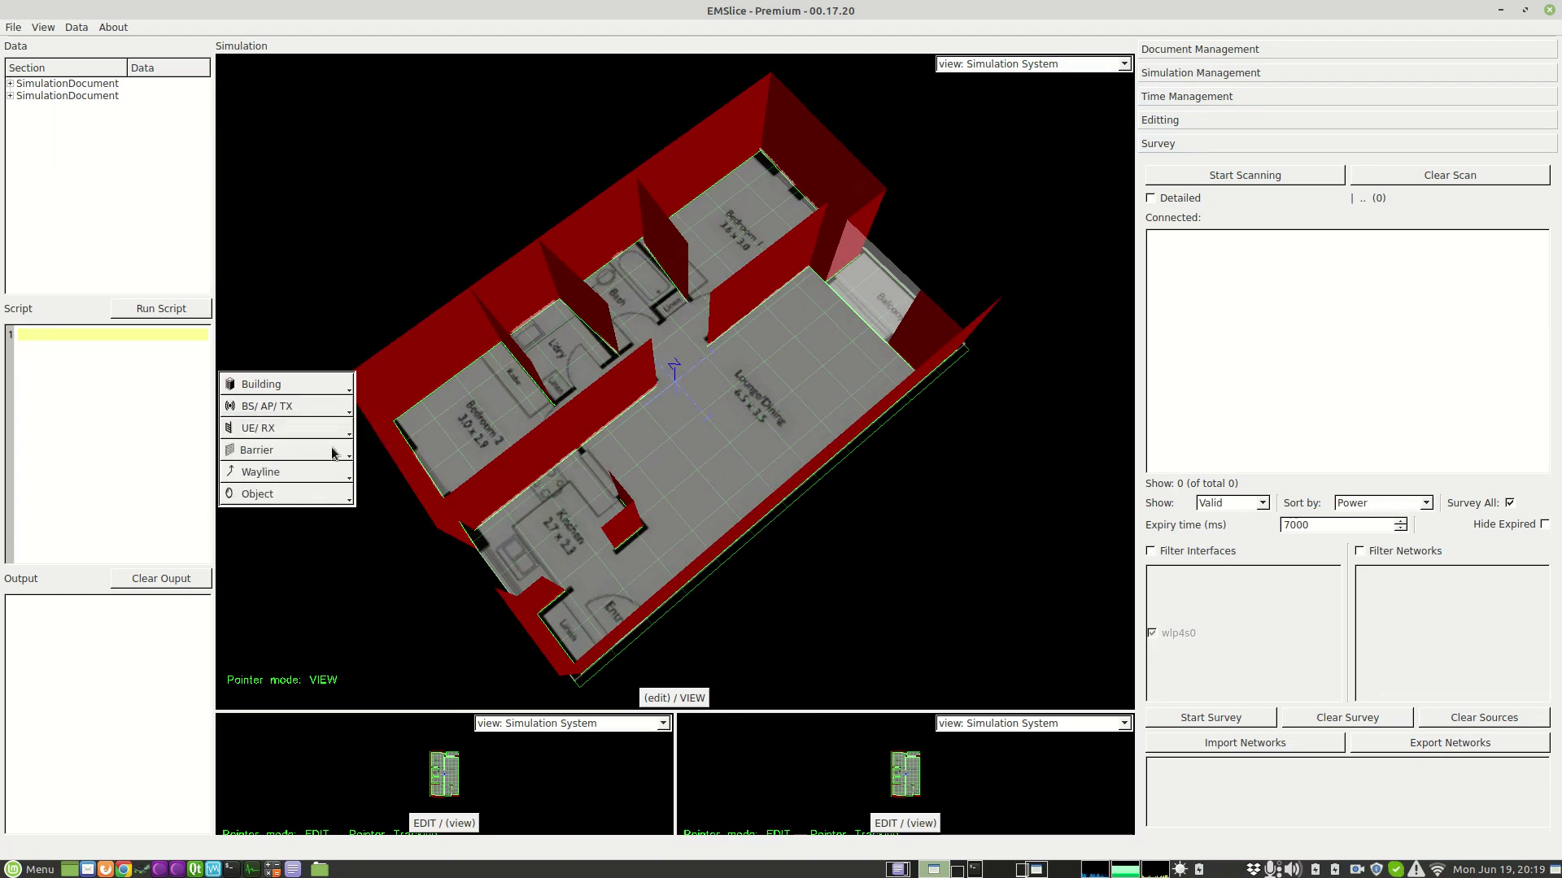
{"action": "left_click", "coordinate": [607, 459]}
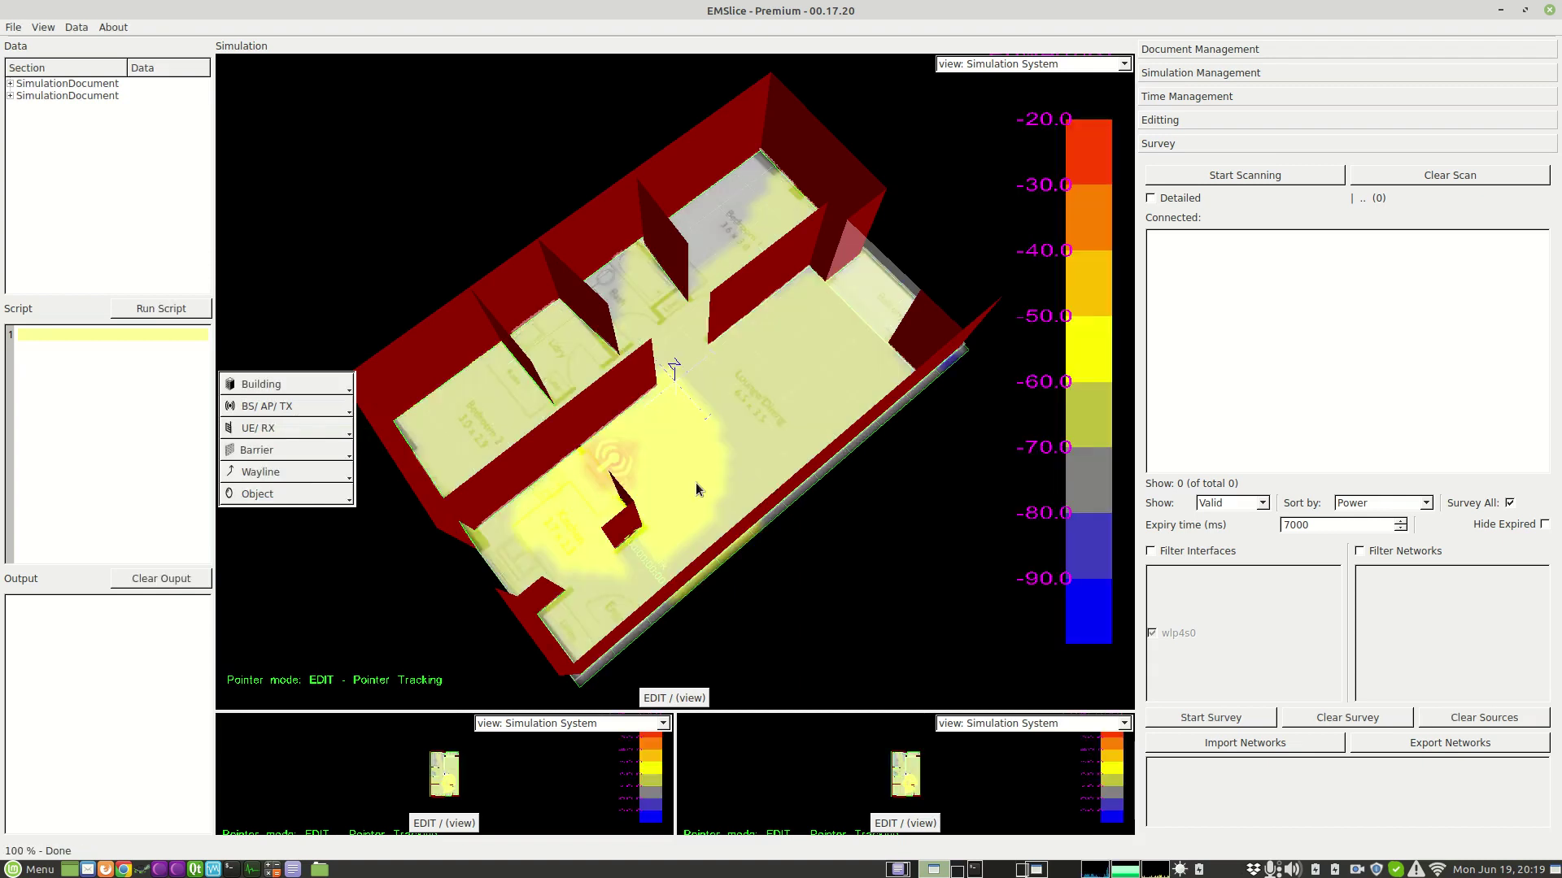
- Turn off the floorplan image display in the building's properties and apply the change
{"action": "key", "text": "v"}
{"action": "left_click_drag", "start_coordinate": [694, 433], "coordinate": [826, 313]}
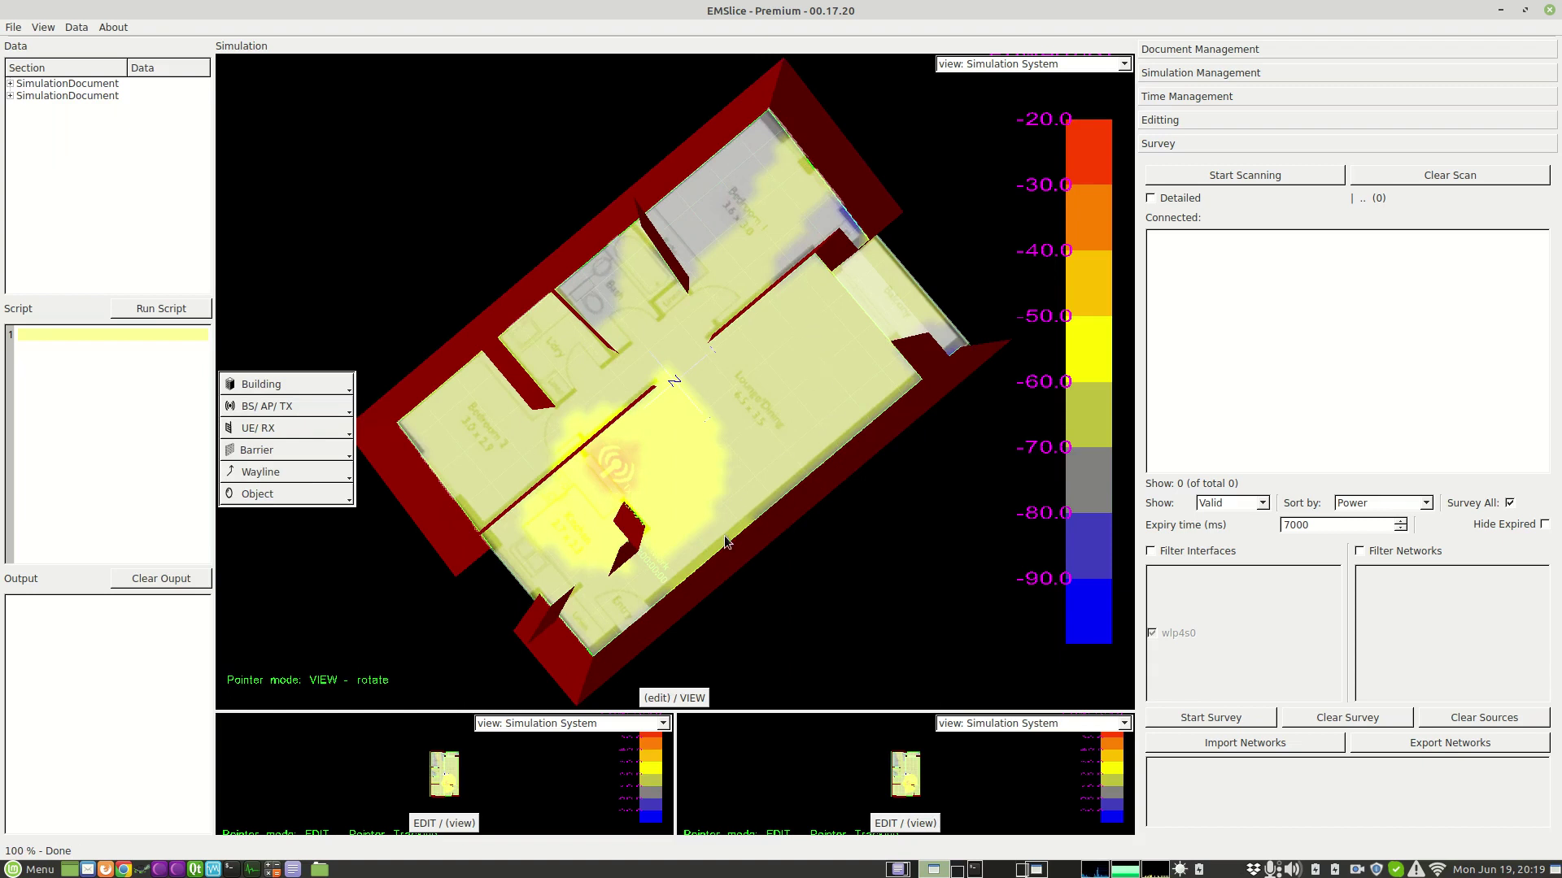
{"action": "left_click_drag", "start_coordinate": [726, 526], "coordinate": [720, 498]}
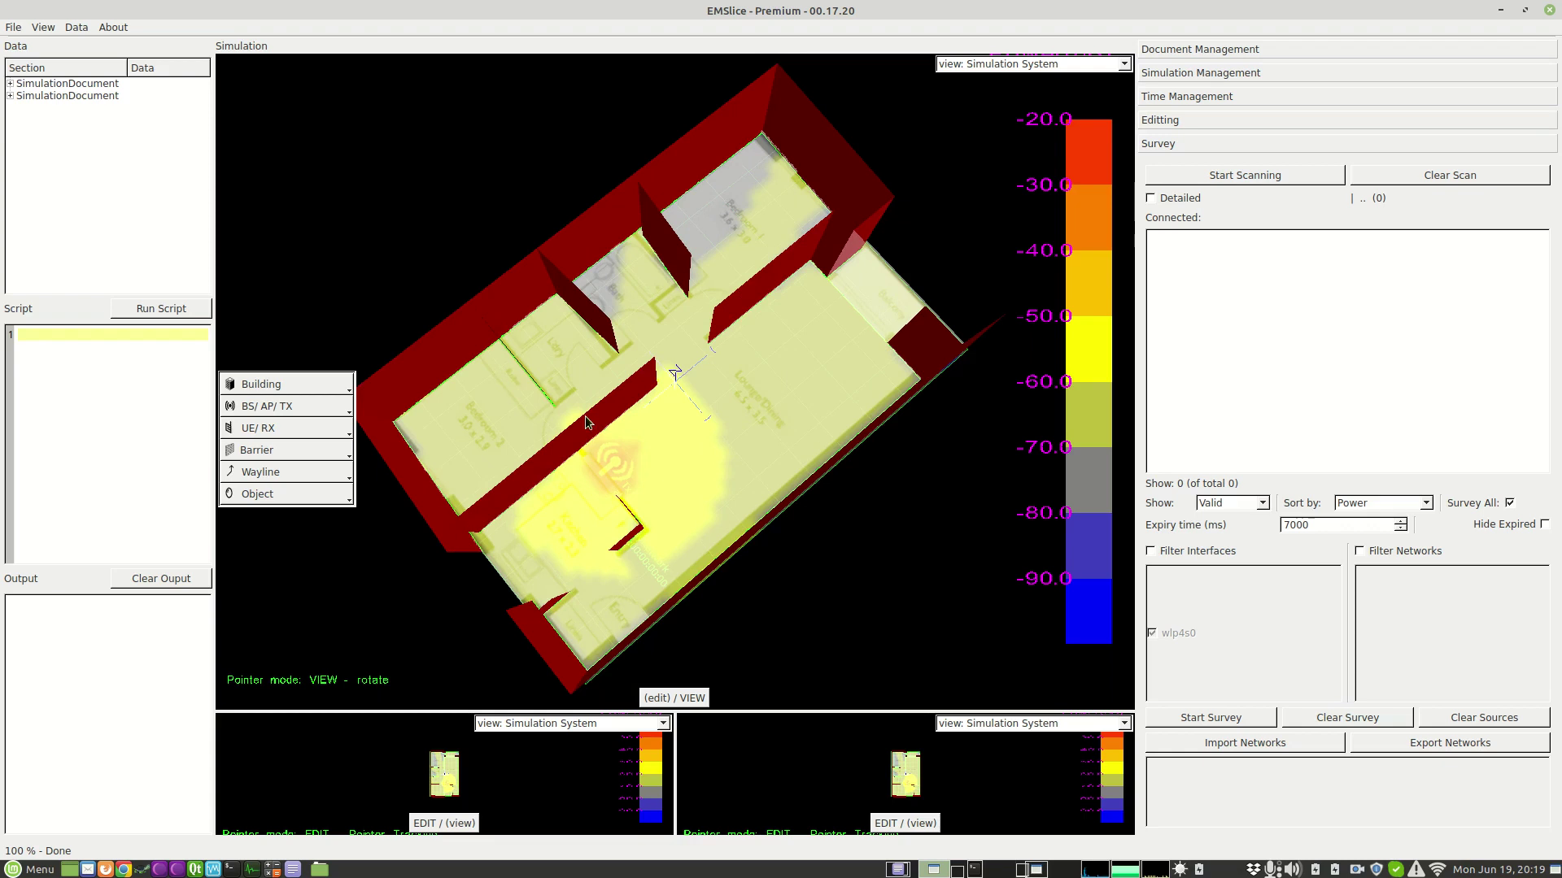
{"action": "left_click", "coordinate": [283, 387]}
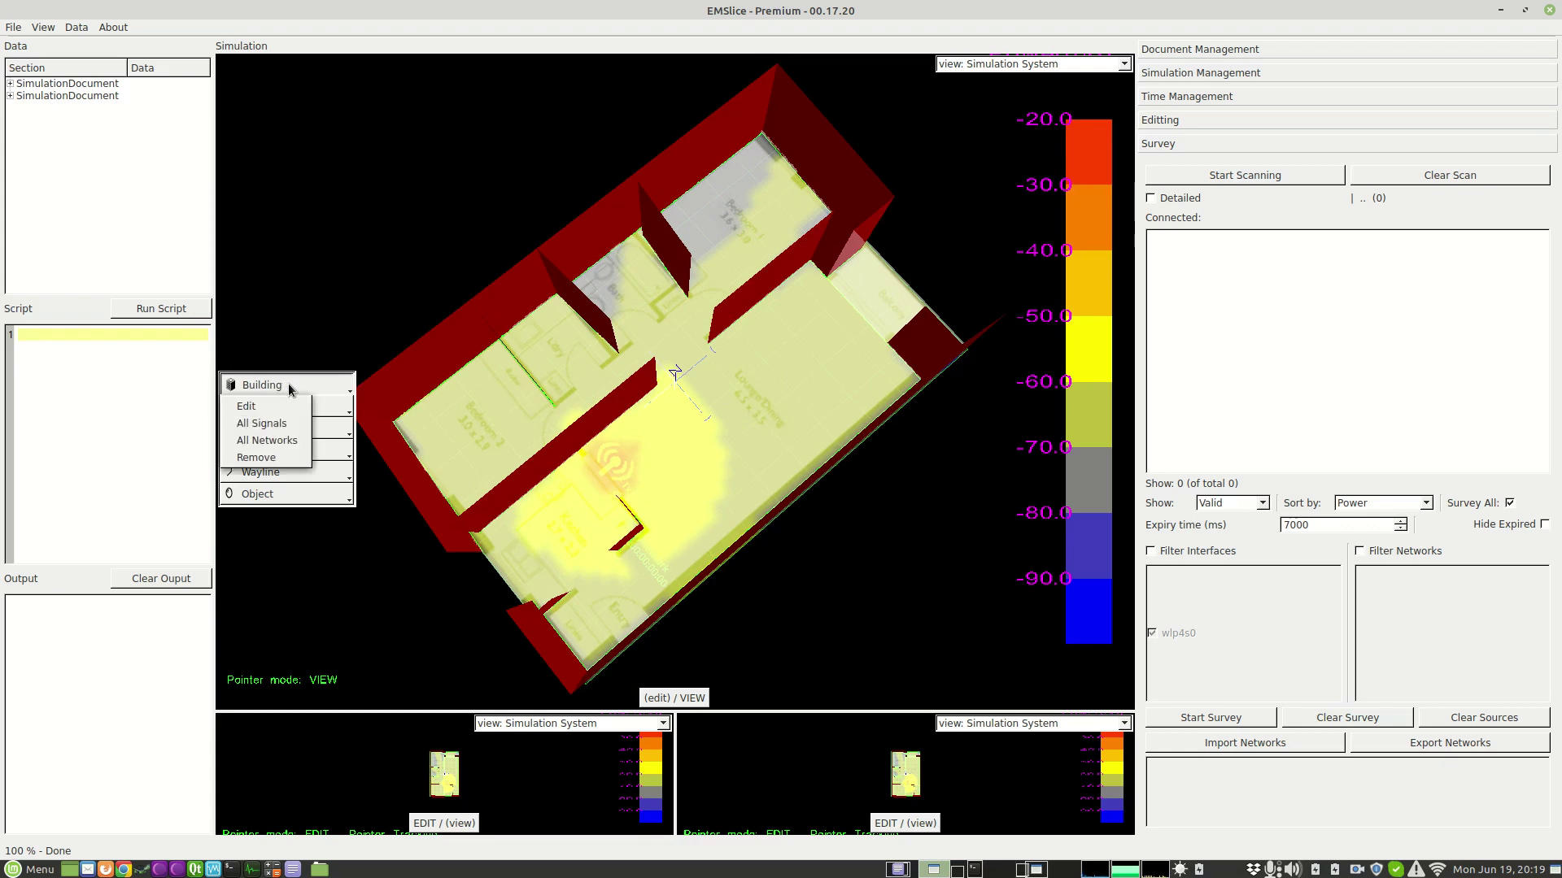
{"action": "left_click", "coordinate": [255, 408]}
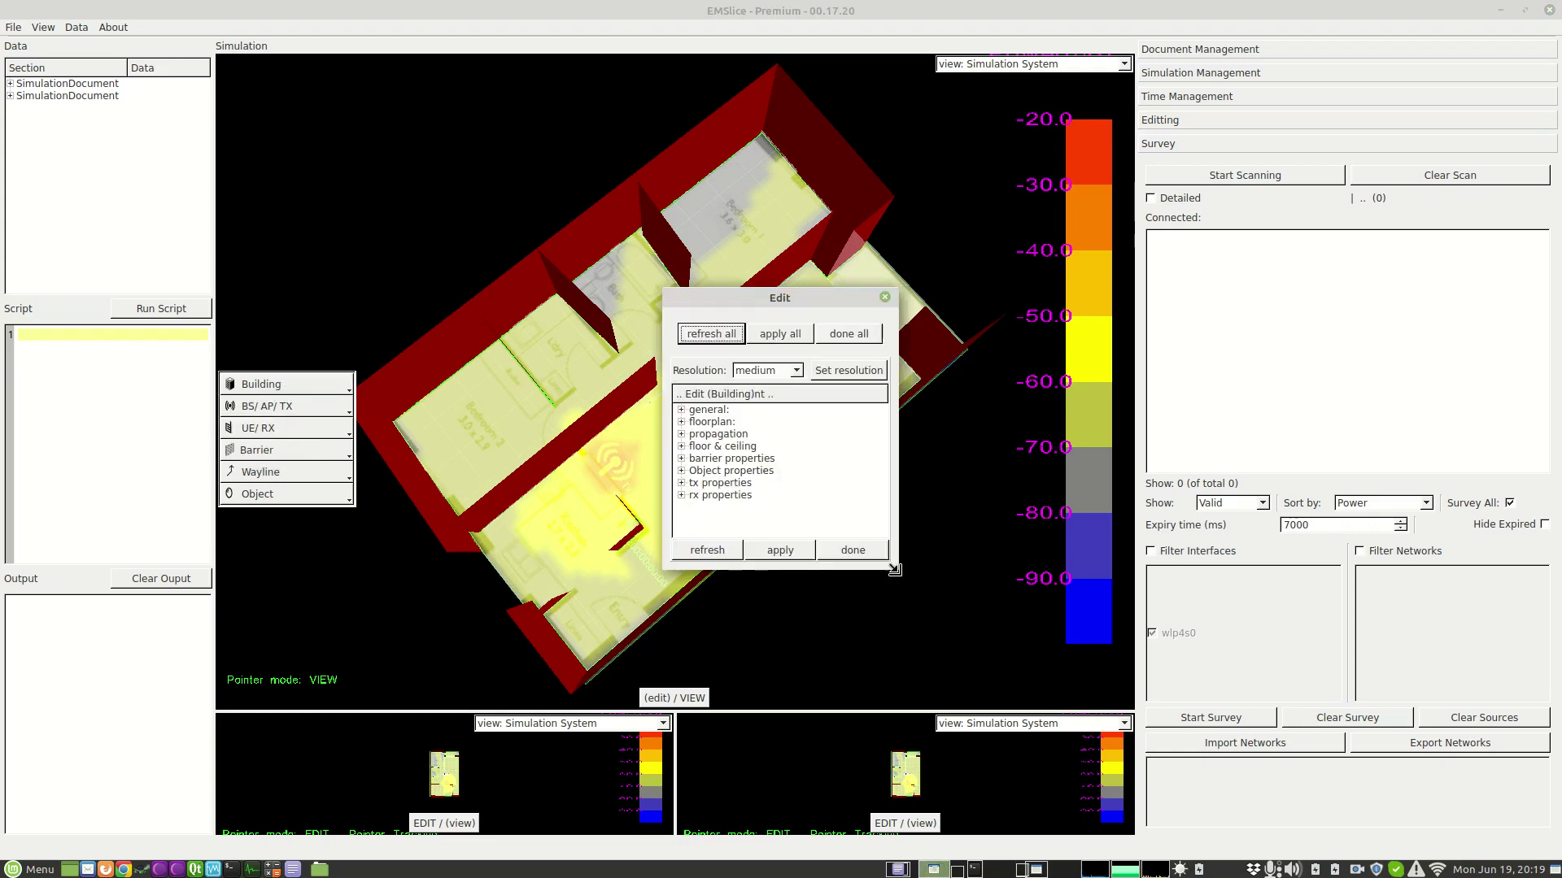
{"action": "left_click_drag", "start_coordinate": [897, 569], "coordinate": [1082, 669]}
{"action": "left_click", "coordinate": [681, 422]}
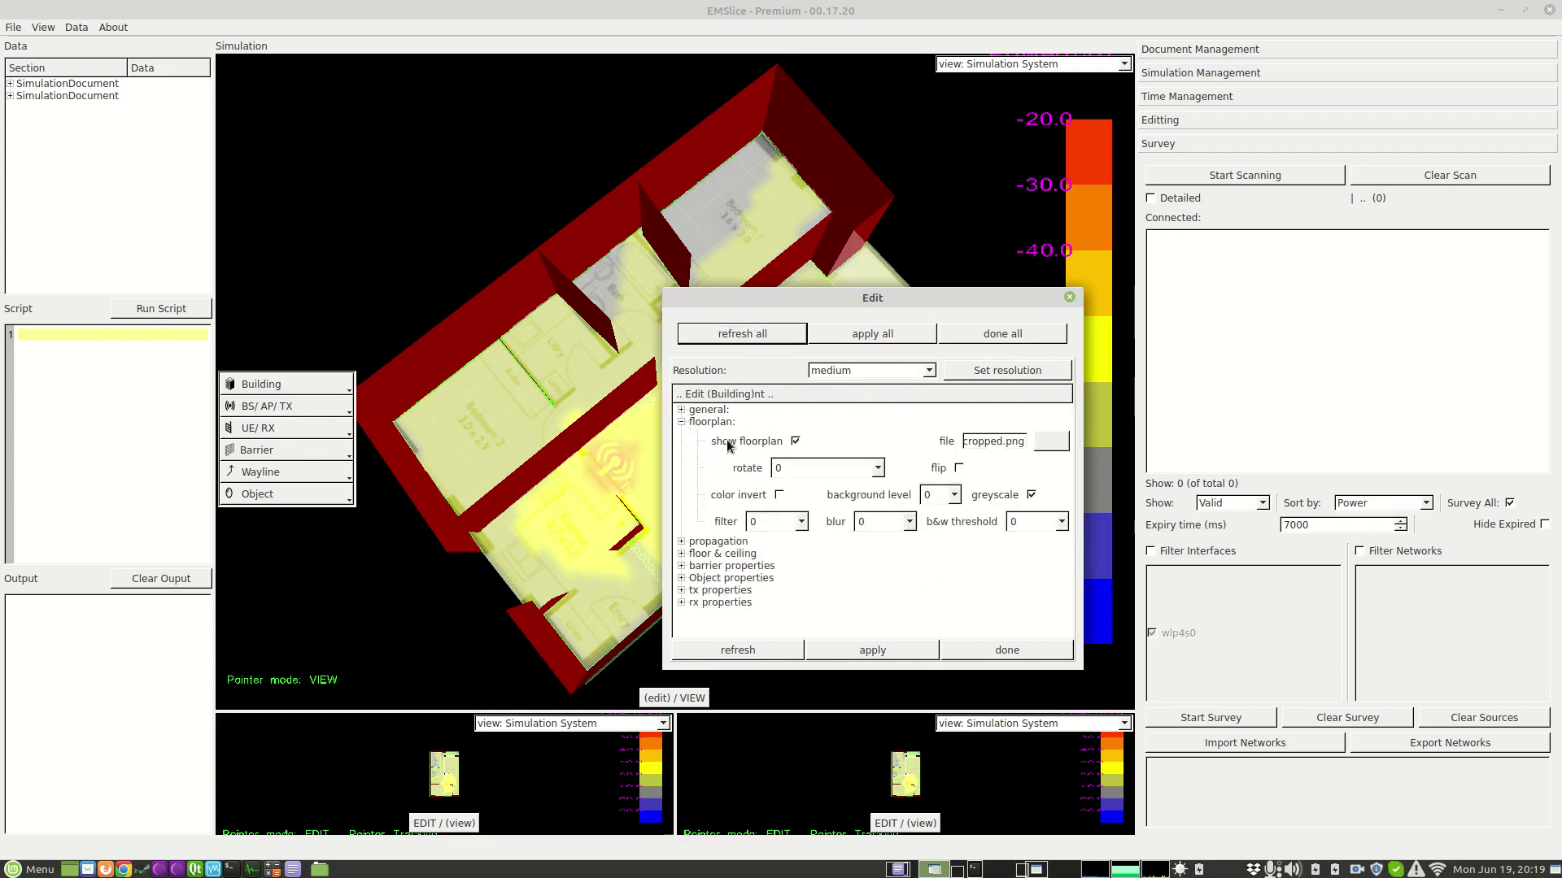
{"action": "left_click", "coordinate": [795, 441]}
{"action": "left_click", "coordinate": [885, 645]}
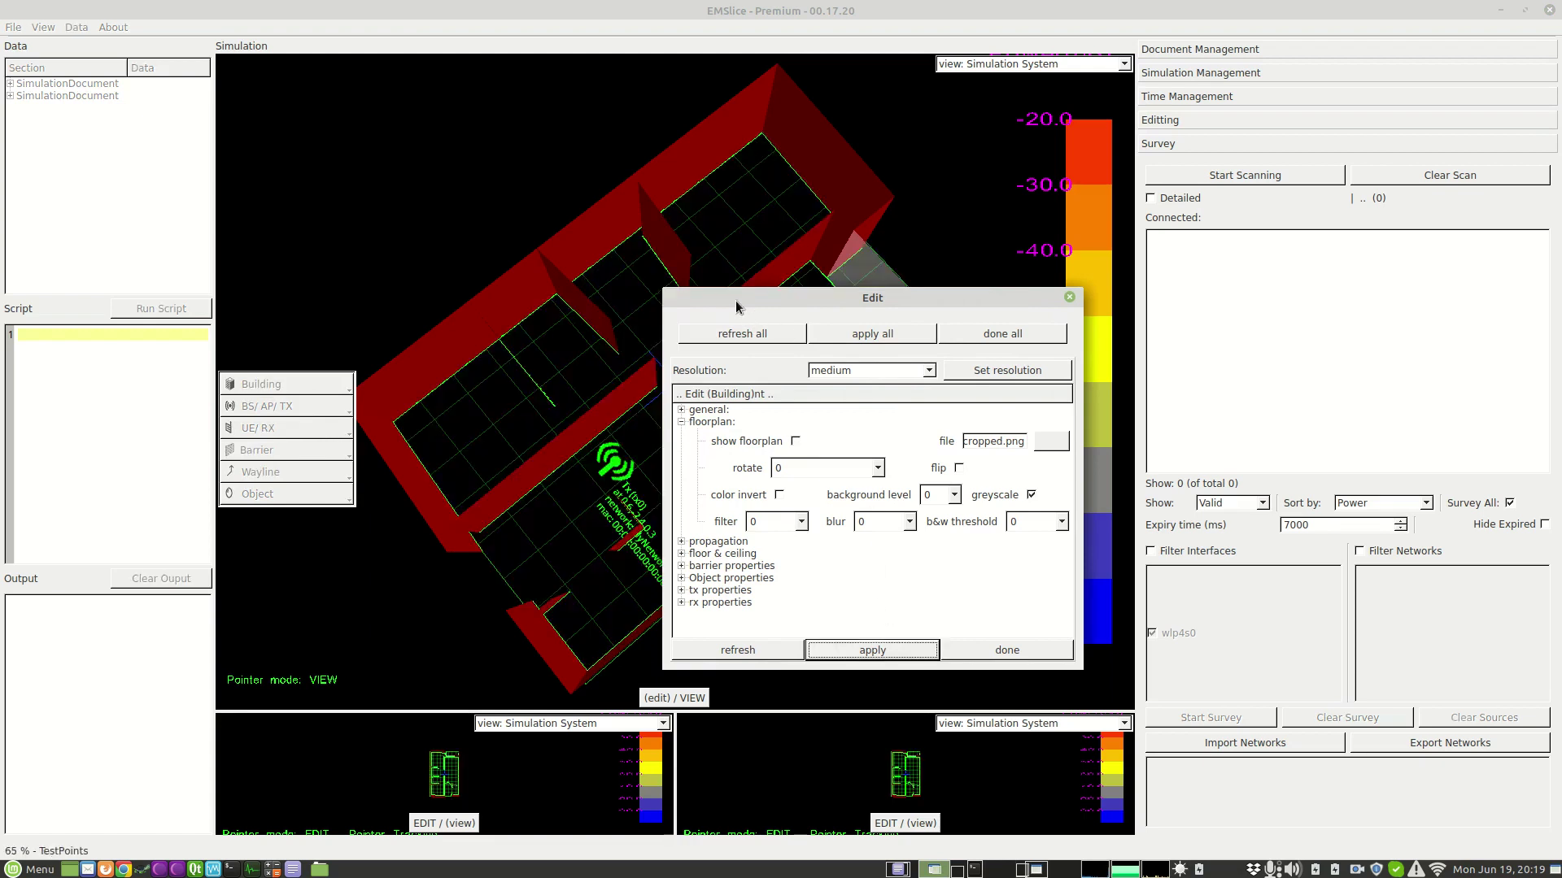
- Examine the predicted signal coverage around the walls from above and at an angle, keeping the building properties clear of the survey controls
{"action": "left_click_drag", "start_coordinate": [737, 302], "coordinate": [1207, 474]}
{"action": "left_click_drag", "start_coordinate": [780, 470], "coordinate": [793, 446]}
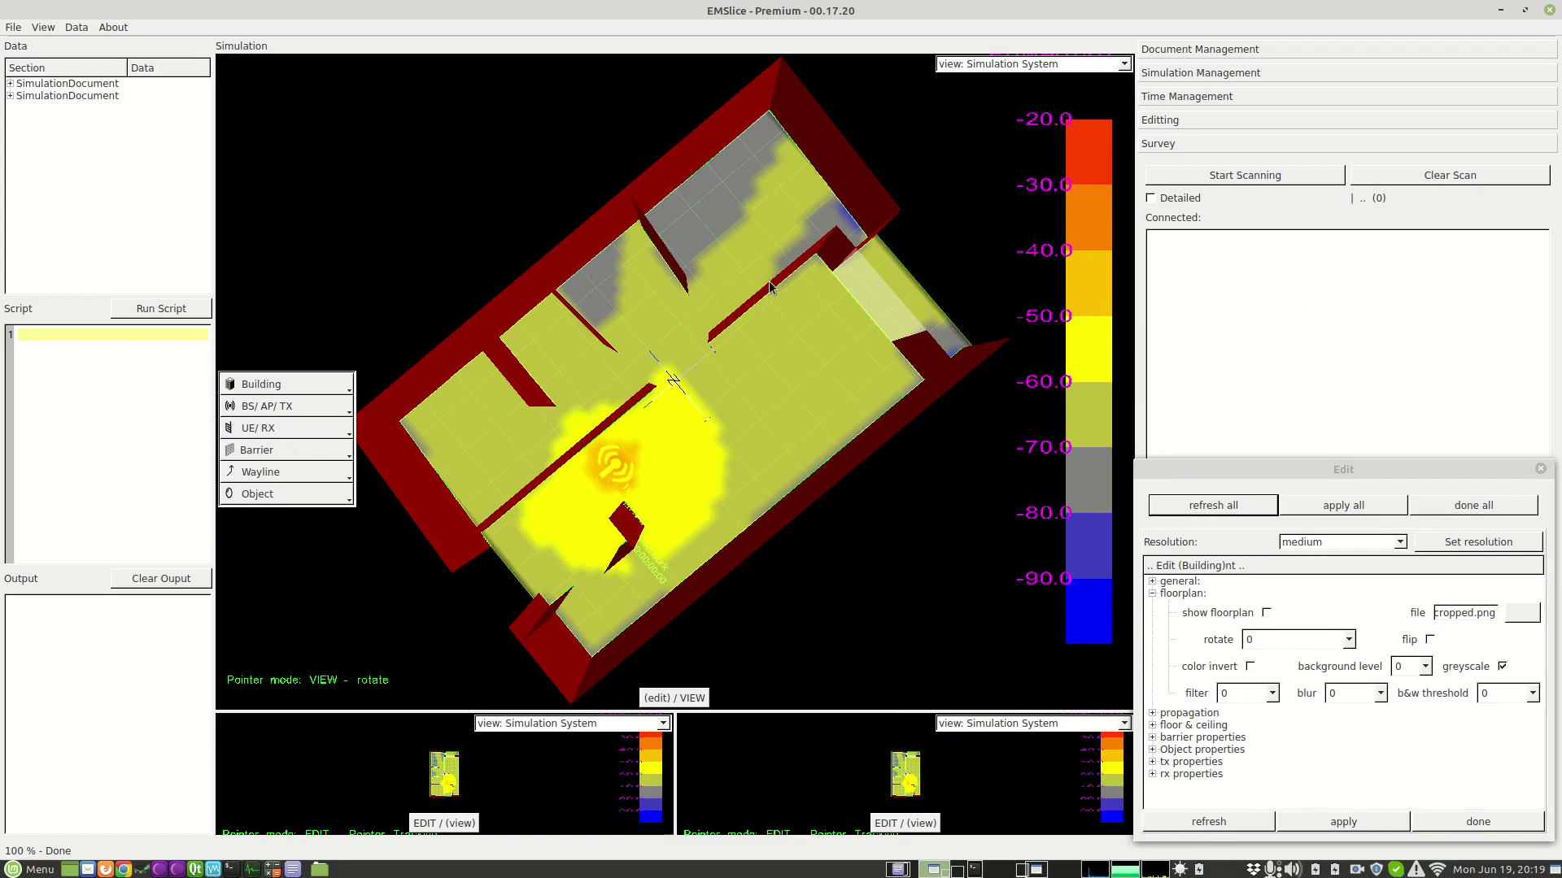
{"action": "left_click_drag", "start_coordinate": [621, 465], "coordinate": [697, 409]}
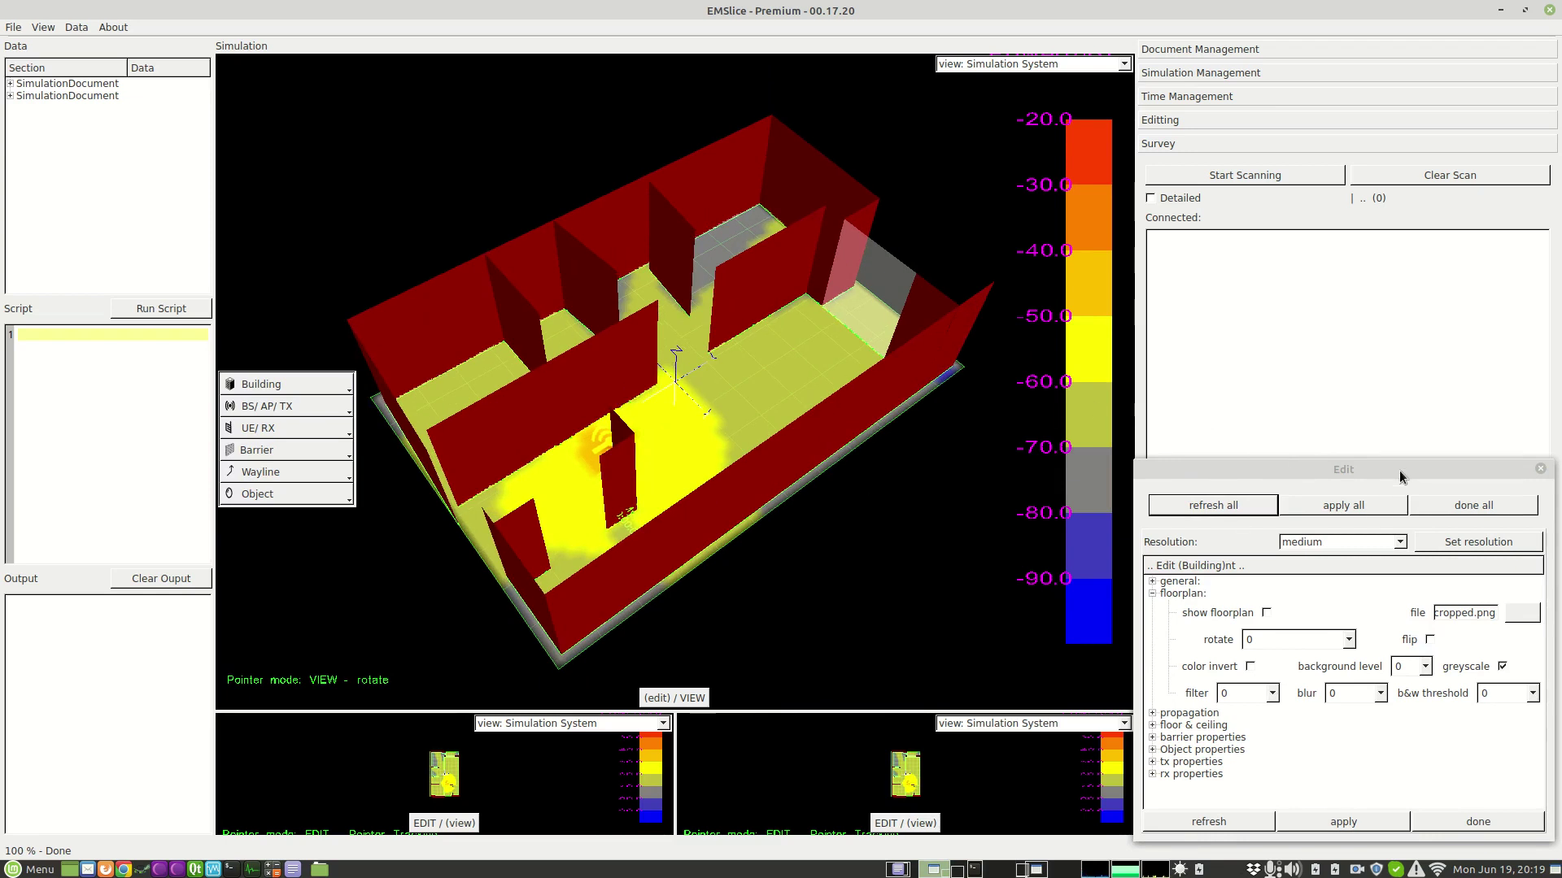
{"action": "left_click_drag", "start_coordinate": [1393, 474], "coordinate": [284, 461]}
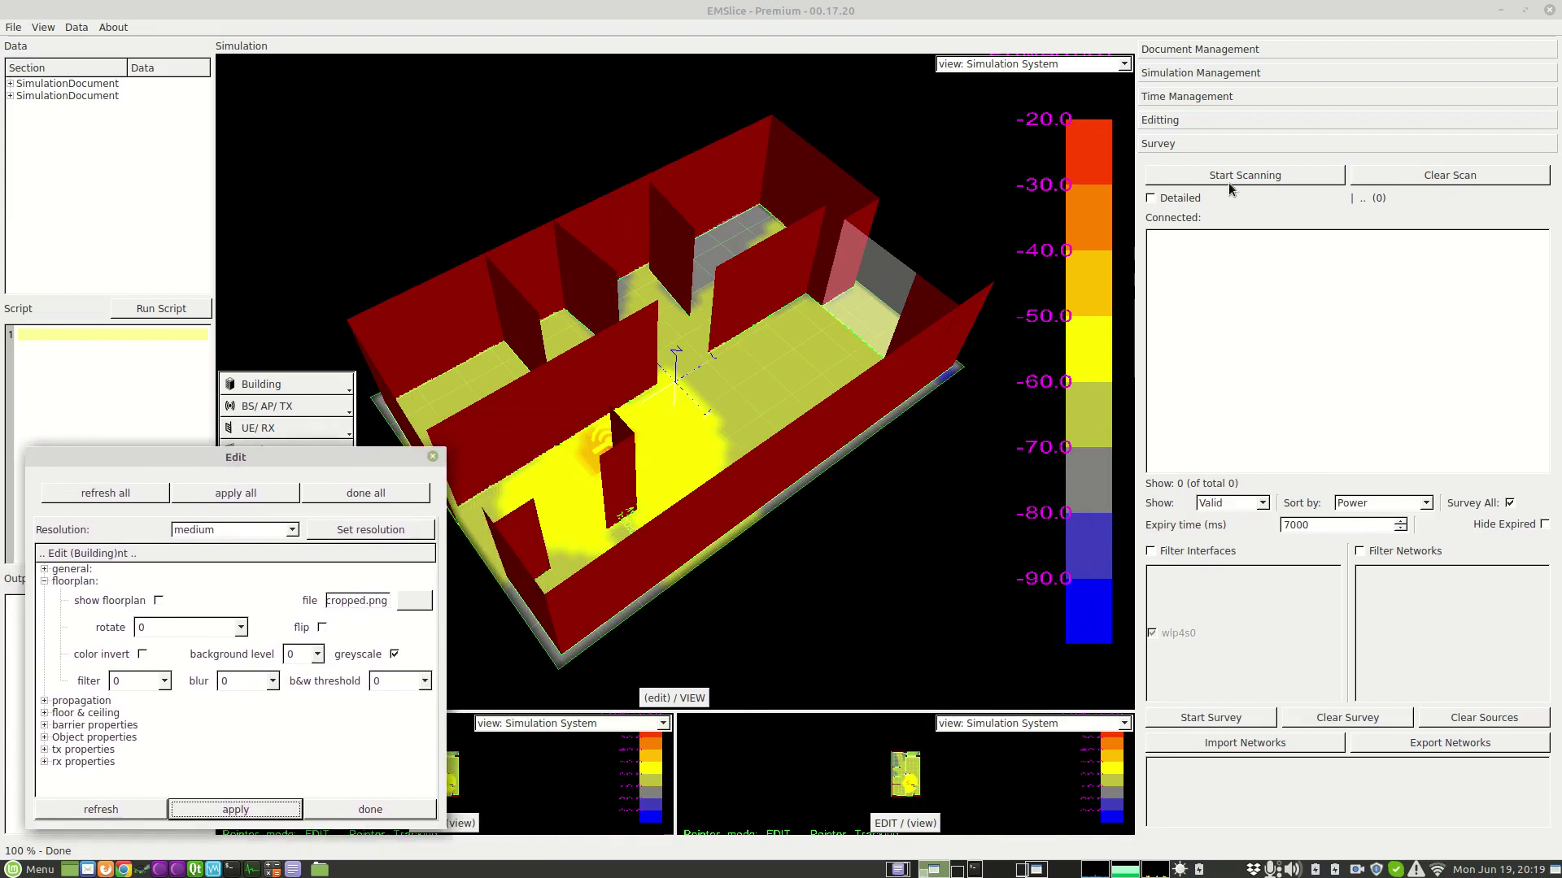